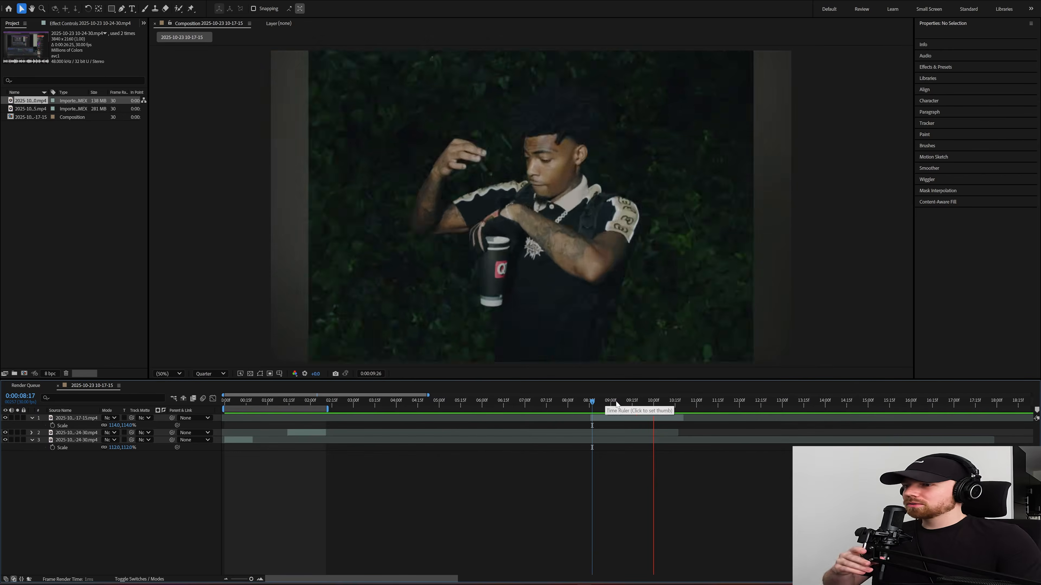
Step: Examine the reference clip's cut-out transition around 0:00:09, then the end of the first clip and the start of the second
{"action": "left_click_drag", "start_coordinate": [601, 403], "coordinate": [222, 406]}
{"action": "left_click_drag", "start_coordinate": [600, 404], "coordinate": [610, 405]}
{"action": "left_click", "coordinate": [621, 400]}
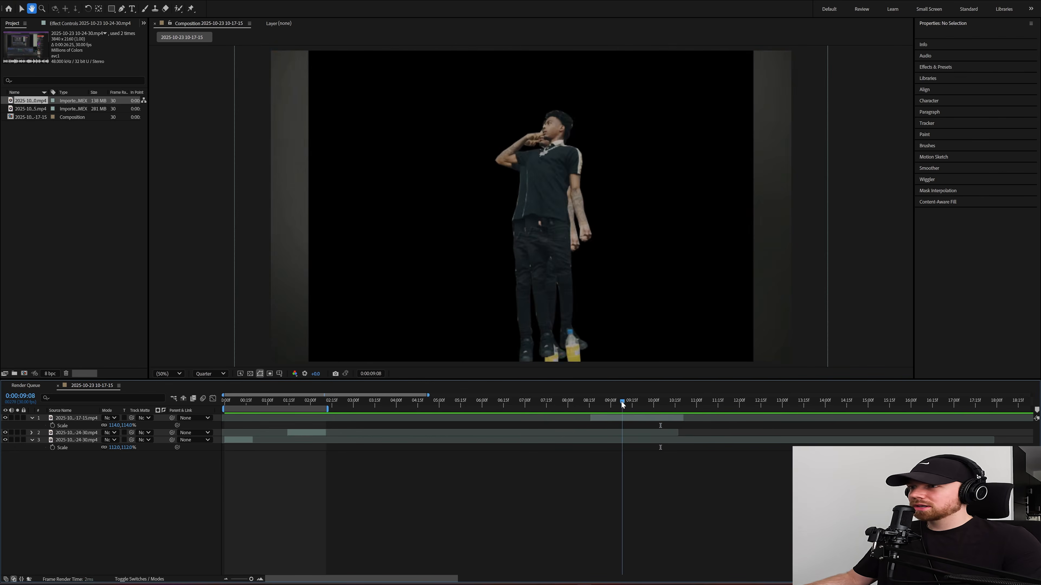
{"action": "left_click_drag", "start_coordinate": [621, 401], "coordinate": [617, 404]}
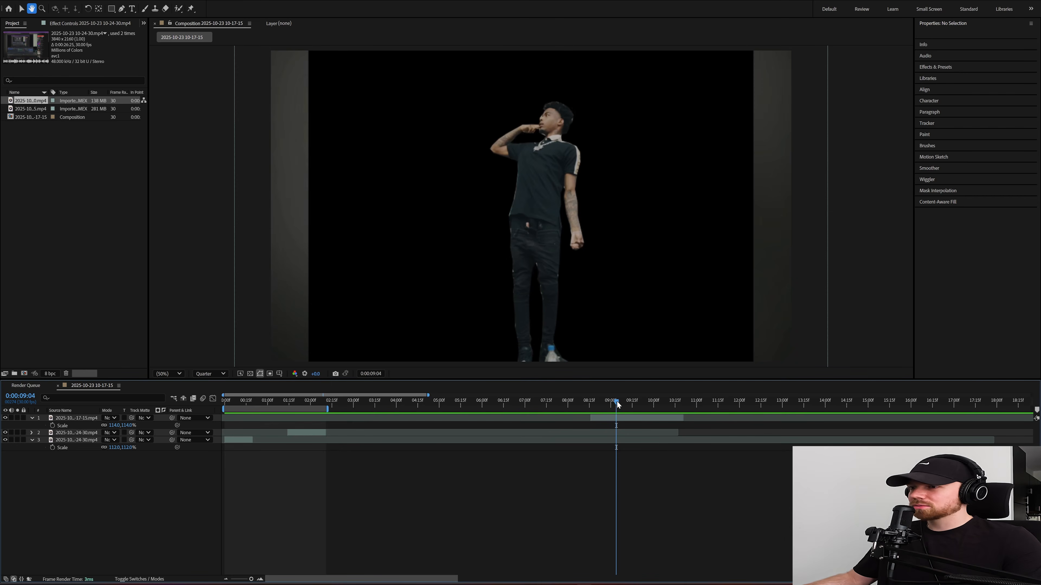
{"action": "key", "text": "space"}
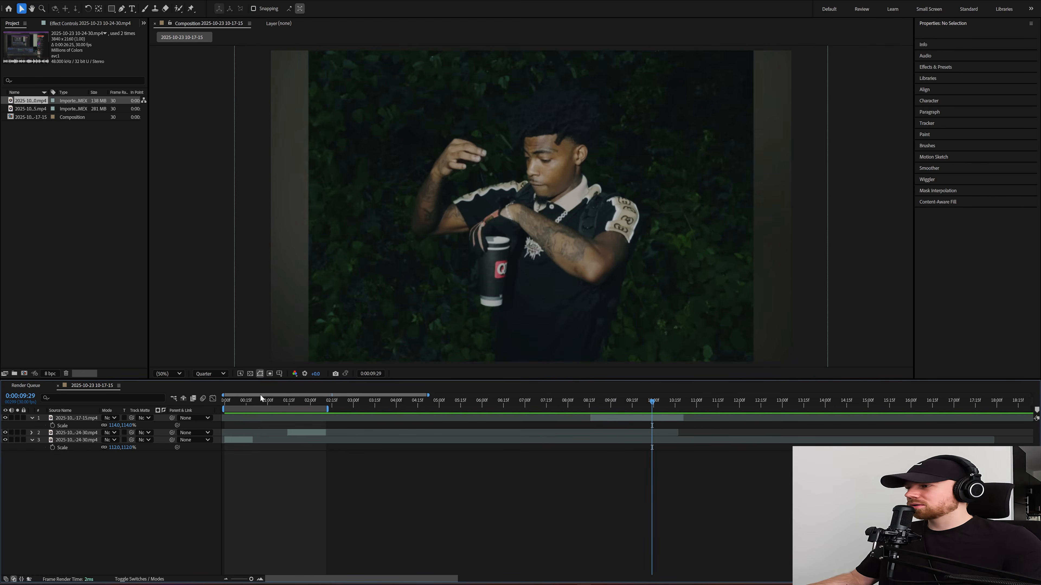
{"action": "mouse_move", "coordinate": [261, 398]}
{"action": "left_mouse_down"}
{"action": "mouse_move", "coordinate": [232, 402]}
{"action": "mouse_move", "coordinate": [246, 407]}
{"action": "left_mouse_up"}
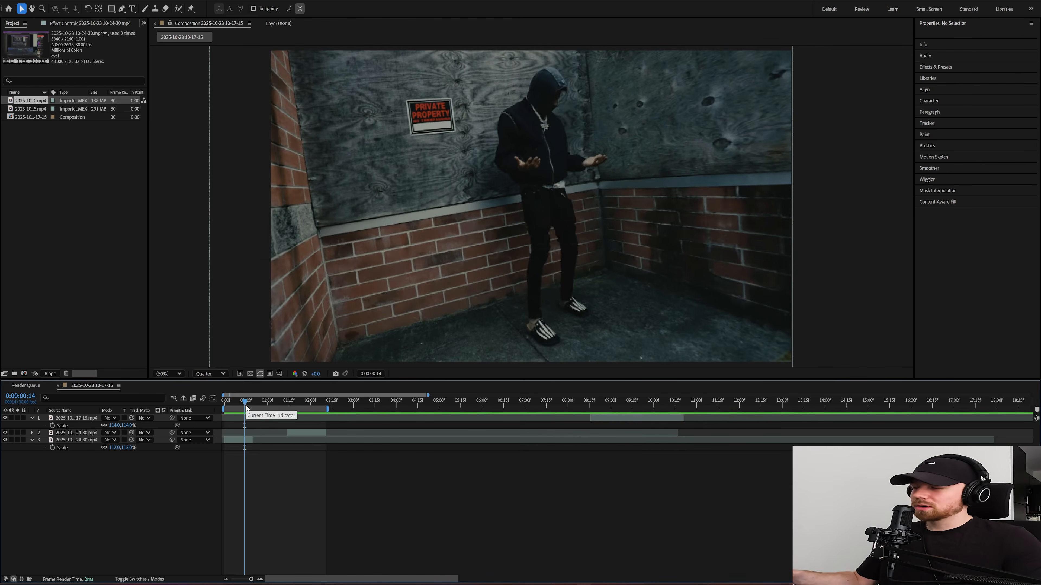
{"action": "left_click", "coordinate": [263, 402]}
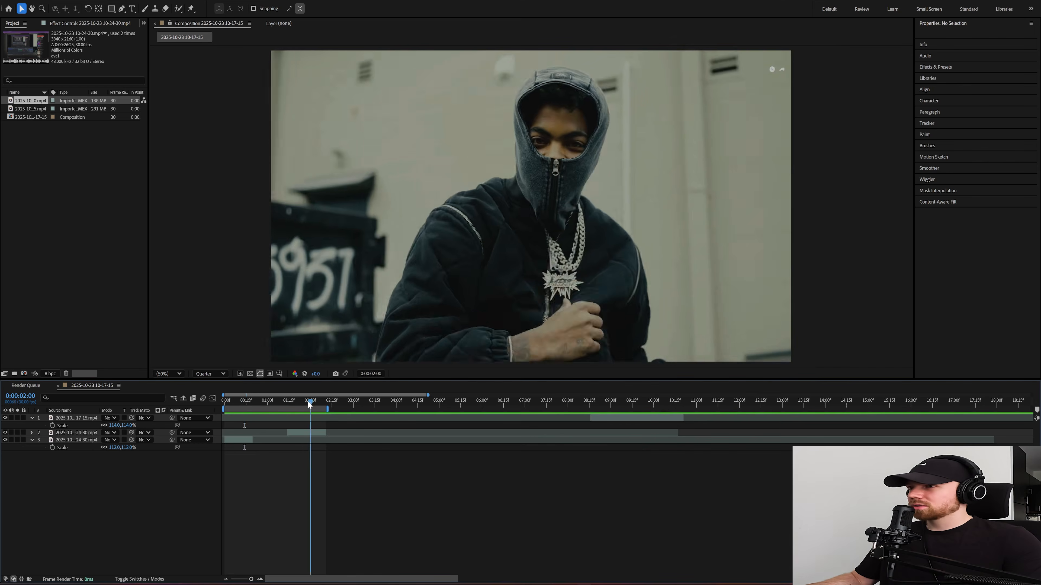
{"action": "left_click_drag", "start_coordinate": [263, 402], "coordinate": [305, 400]}
{"action": "key", "text": "Page_Down"}
{"action": "key", "text": "Page_Down"}
{"action": "key", "text": "Page_Down"}
{"action": "key", "text": "Page_Down"}
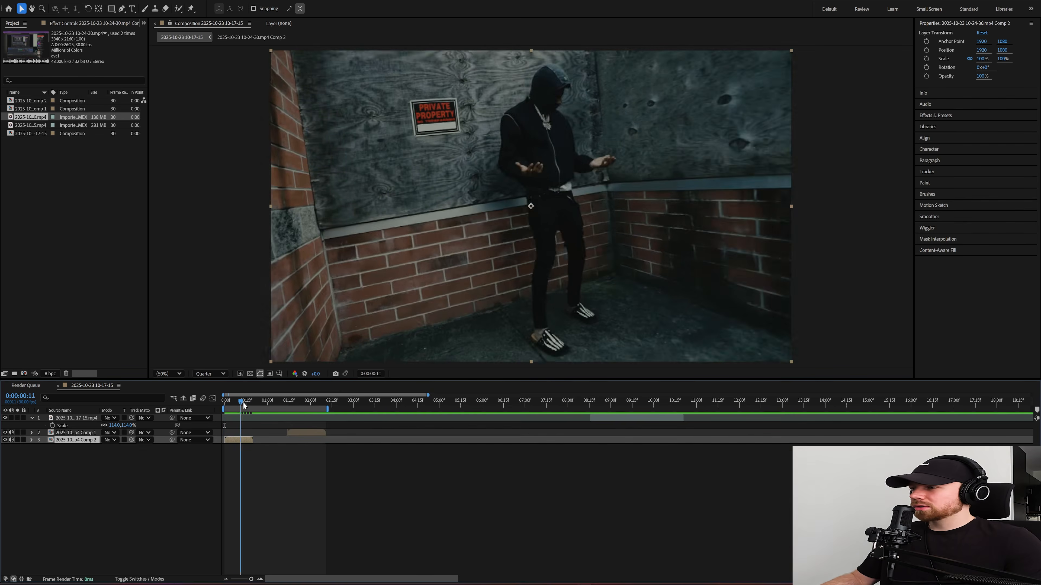
Step: Duplicate the first clip's comp layer at 0:00:00:19 and apply Freeze Frame to the copy
{"action": "left_click_drag", "start_coordinate": [243, 402], "coordinate": [254, 402]}
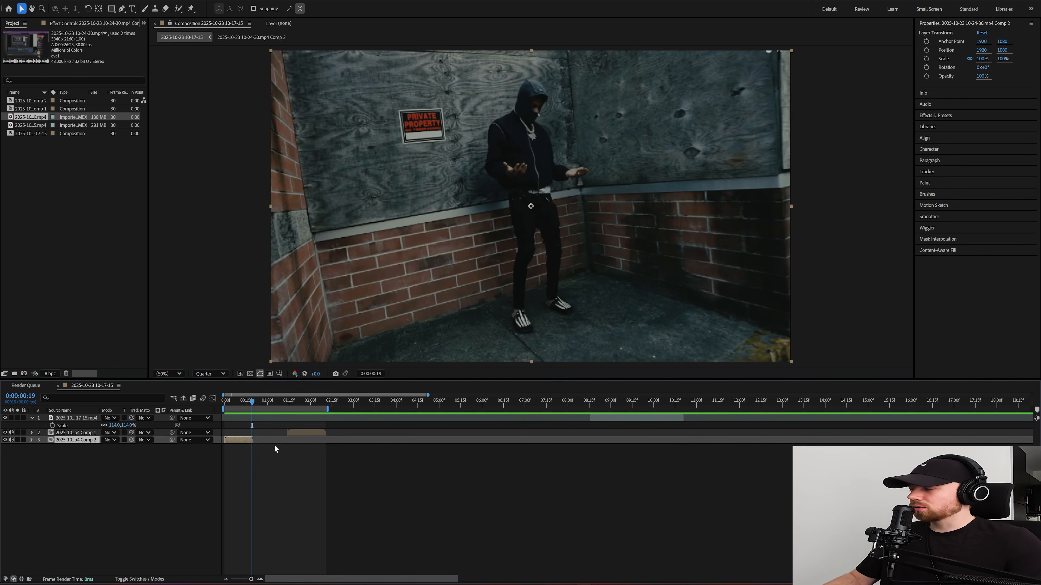
{"action": "key", "text": "ctrl+d"}
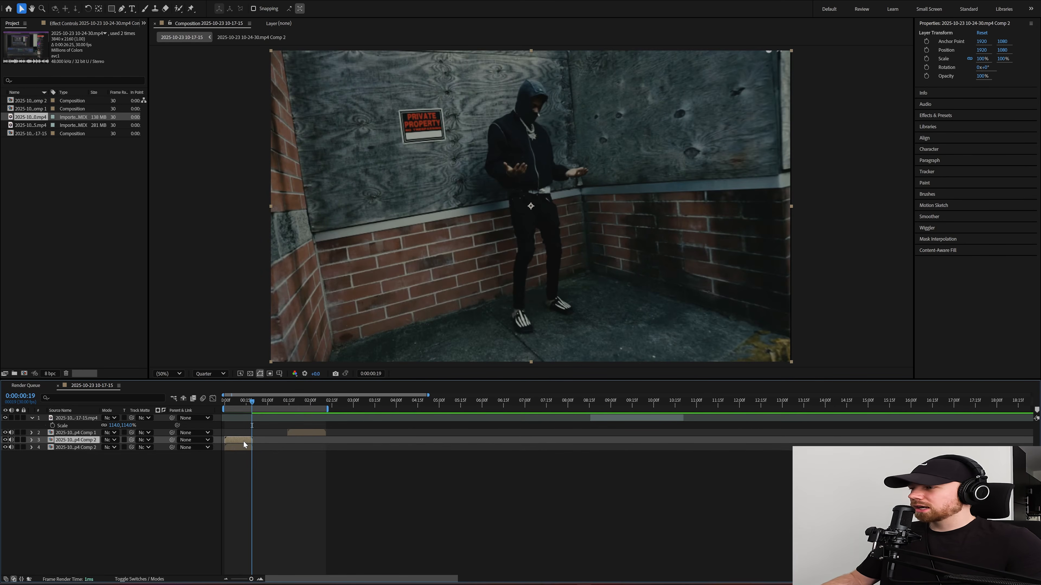
{"action": "right_click", "coordinate": [244, 441]}
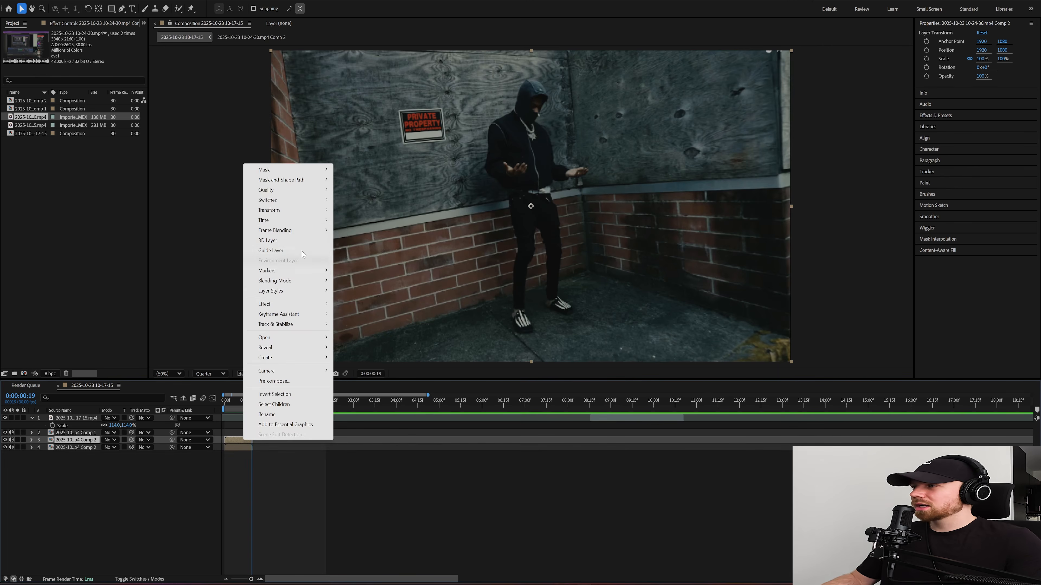
{"action": "mouse_move", "coordinate": [308, 223]}
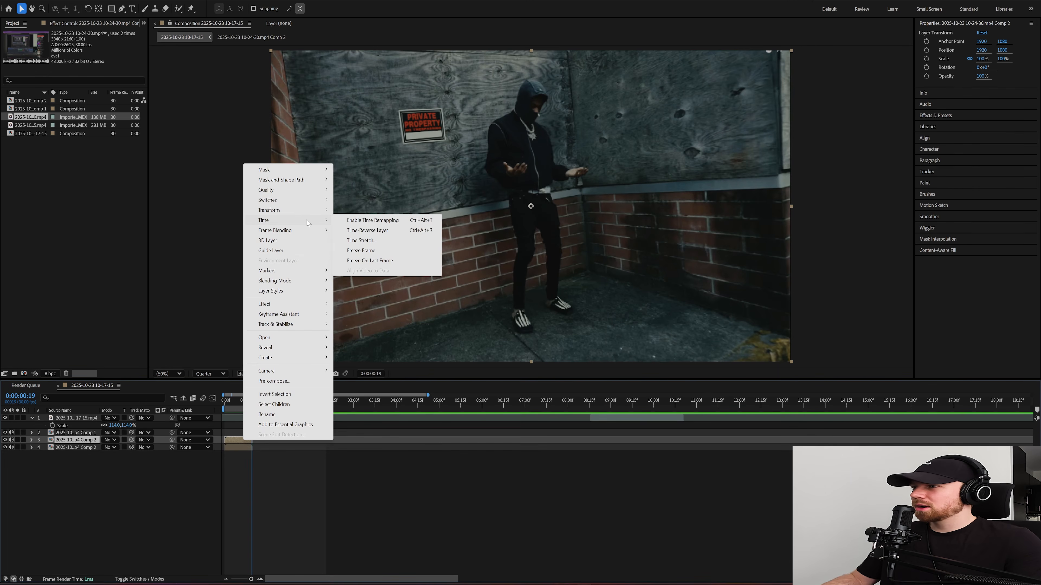
{"action": "left_click", "coordinate": [372, 253]}
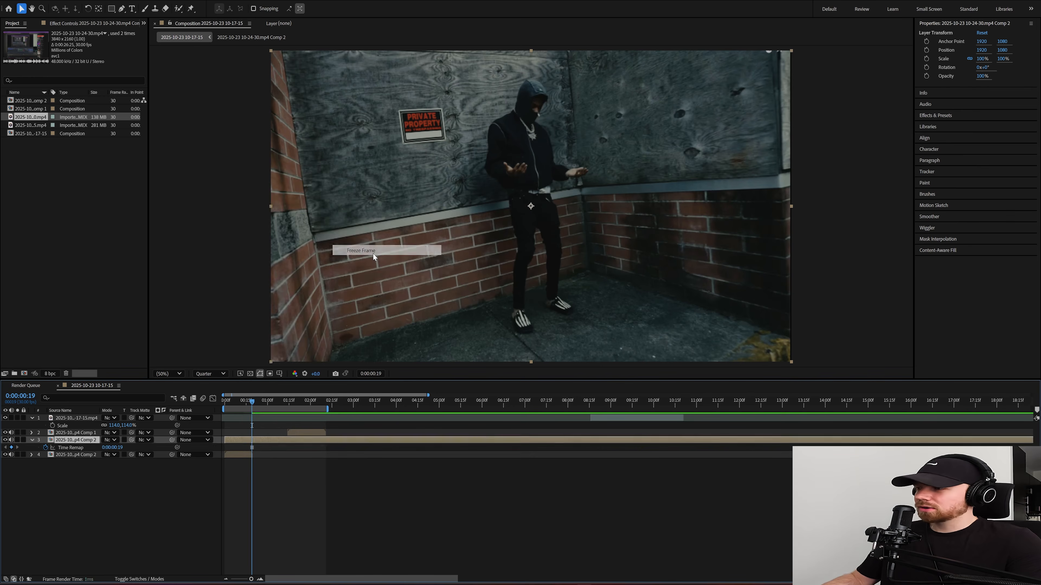
{"action": "left_click", "coordinate": [329, 495]}
Step: Duplicate the second clip's comp layer at its first frame, 0:00:01:14, and apply Freeze Frame to the copy
{"action": "left_click", "coordinate": [288, 401]}
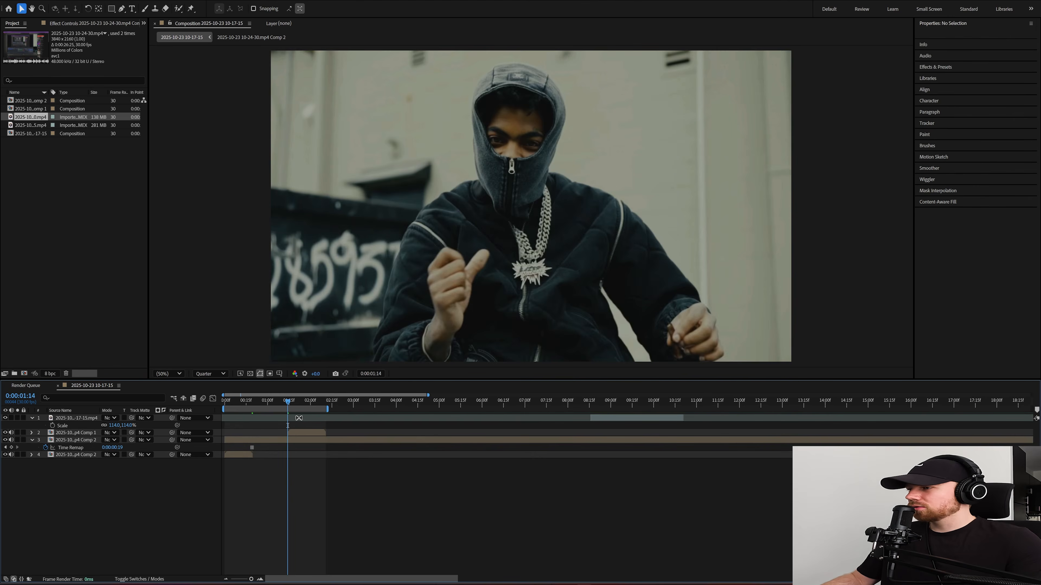
{"action": "left_click", "coordinate": [302, 432]}
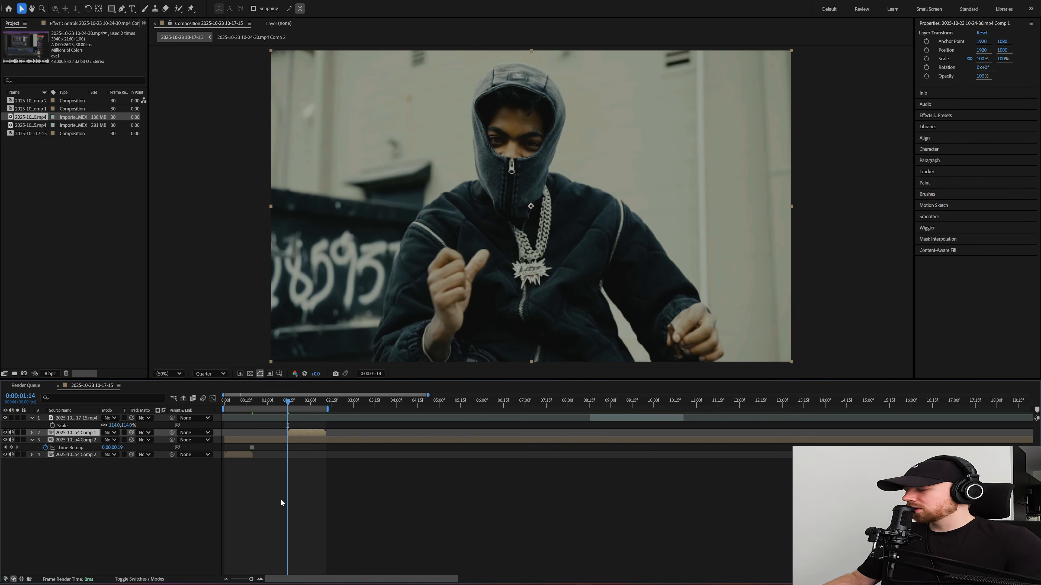
{"action": "key", "text": "ctrl+d"}
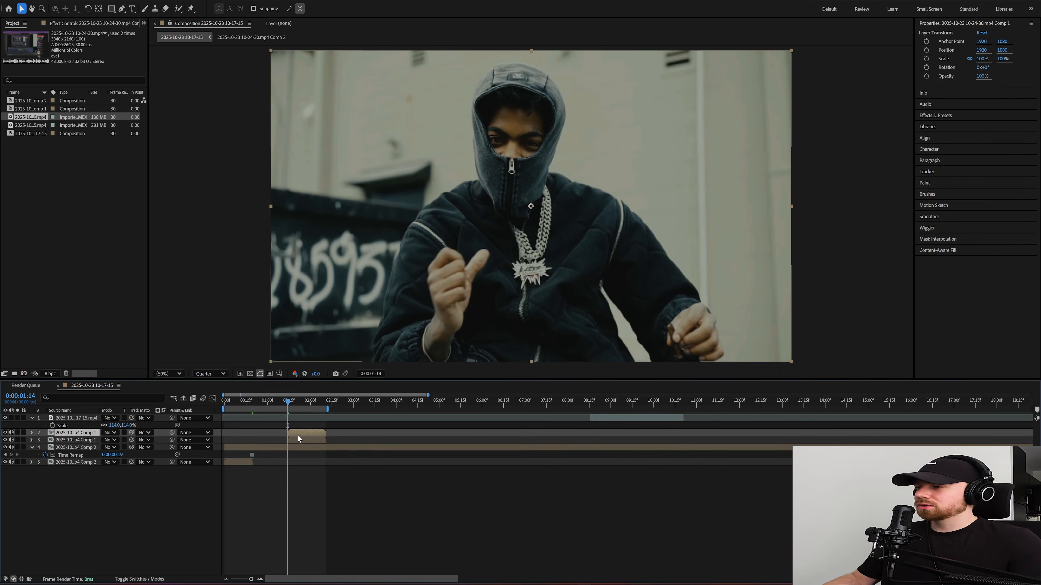
{"action": "right_click", "coordinate": [295, 434]}
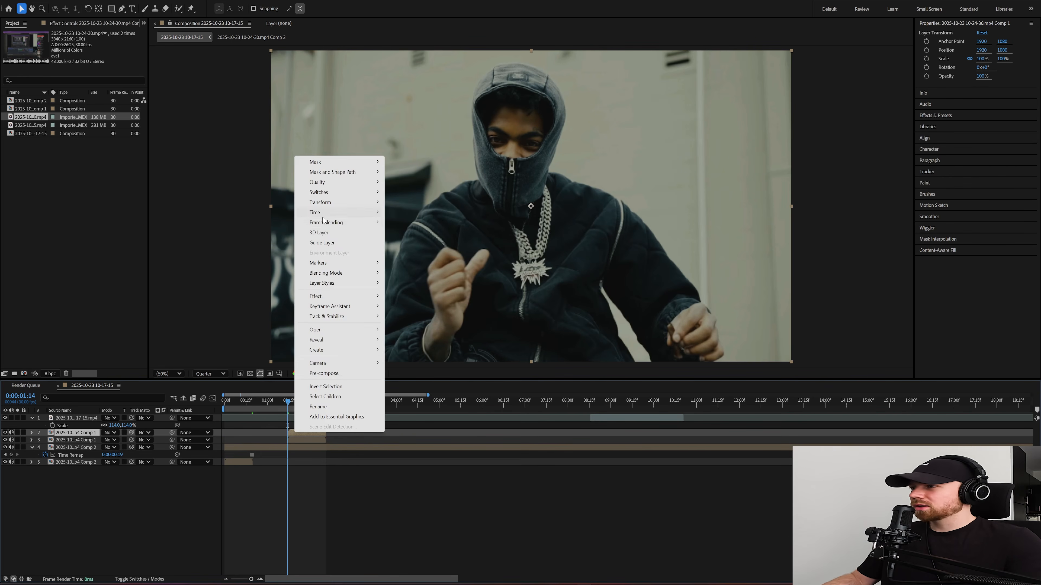
{"action": "mouse_move", "coordinate": [369, 212]}
{"action": "left_click", "coordinate": [425, 242]}
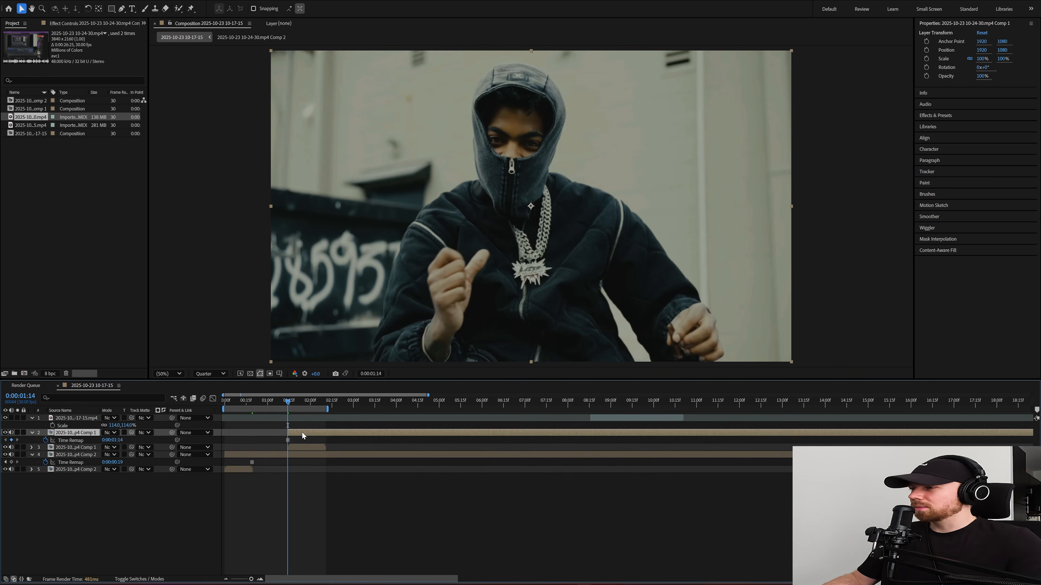
Step: Trim the frozen copies around the cut, splitting the first clip's freeze at 0:00:00:22 and deleting the remainder
{"action": "key", "text": "ctrl+shift+d"}
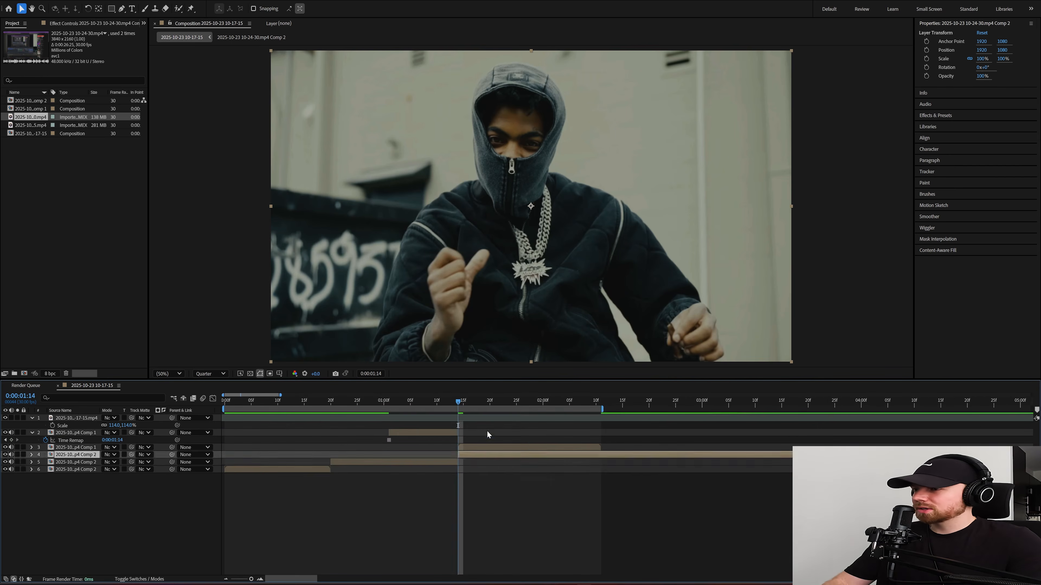
{"action": "key", "text": "Delete"}
{"action": "left_click_drag", "start_coordinate": [438, 407], "coordinate": [333, 404]}
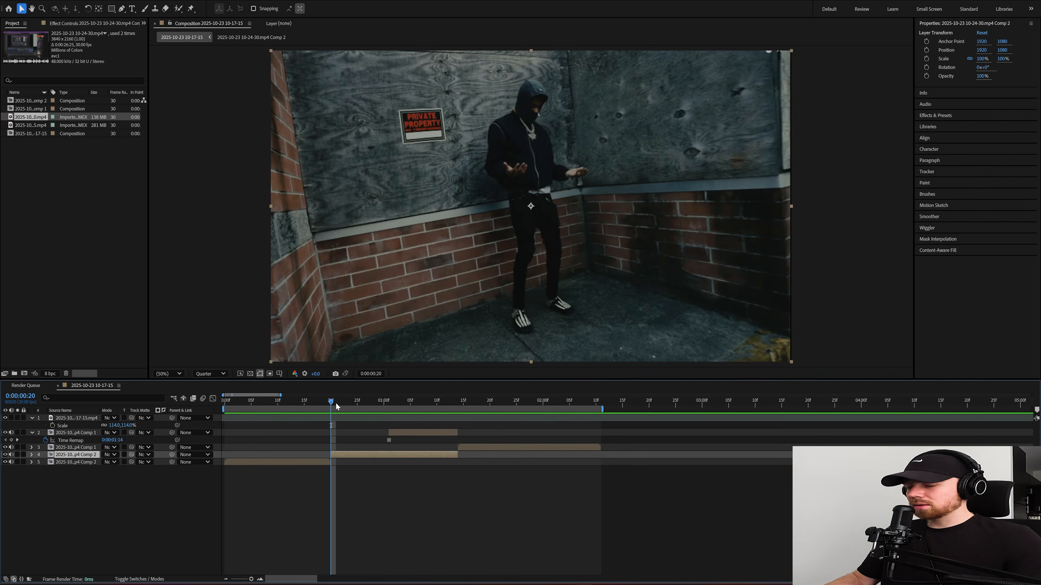
{"action": "left_click", "coordinate": [340, 404]}
{"action": "key", "text": "ctrl+shift+d"}
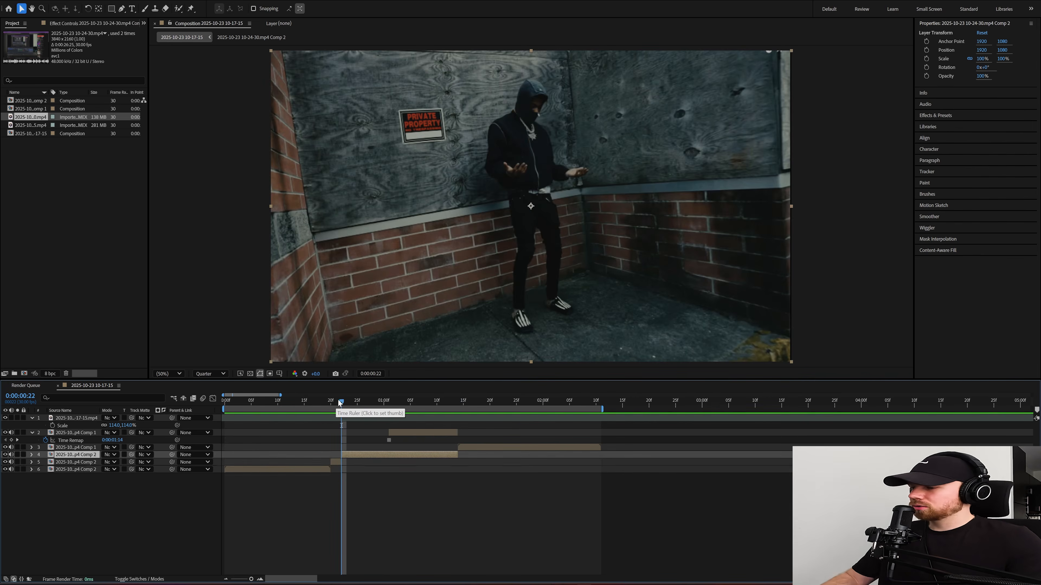
{"action": "key", "text": "Delete"}
Step: Try outlining the man's torso with a Pen mask on the short freeze layer, and undo it
{"action": "left_click", "coordinate": [335, 404]}
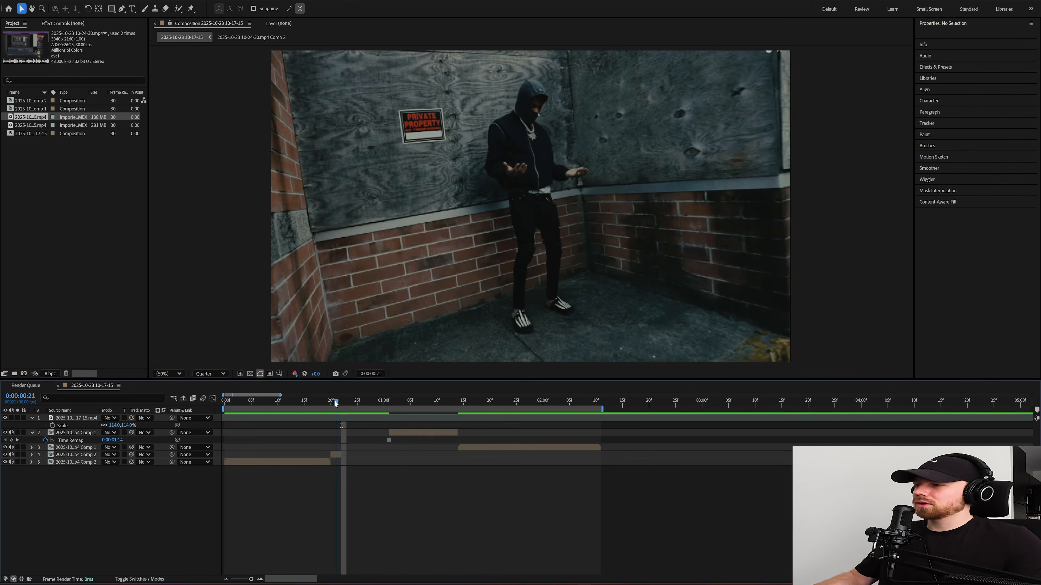
{"action": "left_click", "coordinate": [336, 455]}
{"action": "left_click_drag", "start_coordinate": [253, 578], "coordinate": [255, 579]}
{"action": "left_click", "coordinate": [122, 9]}
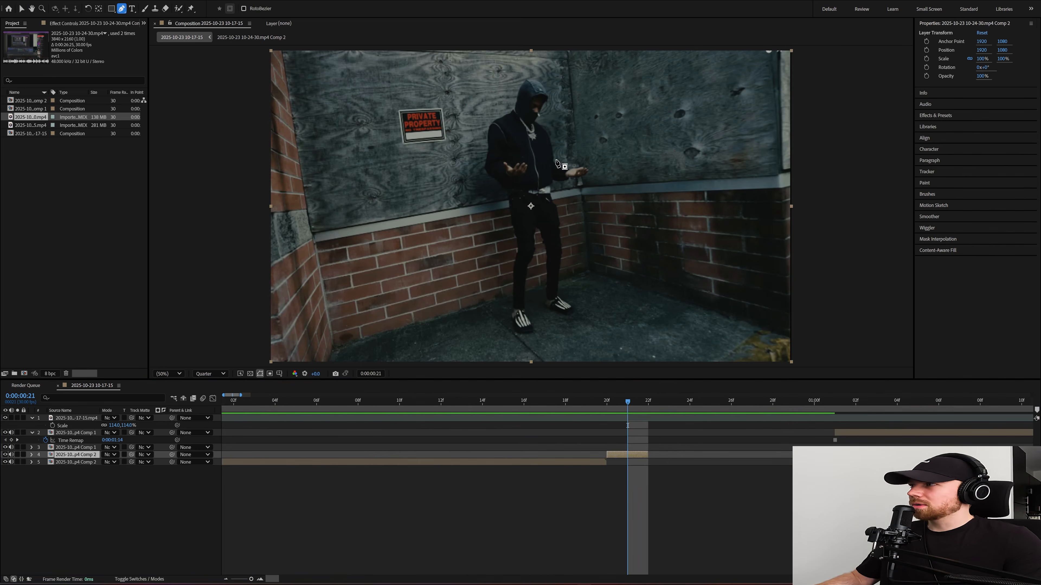
{"action": "mouse_move", "coordinate": [496, 131]}
{"action": "left_mouse_down"}
{"action": "mouse_move", "coordinate": [502, 169]}
{"action": "mouse_move", "coordinate": [528, 200]}
{"action": "left_mouse_up"}
{"action": "left_click_drag", "start_coordinate": [544, 193], "coordinate": [542, 135]}
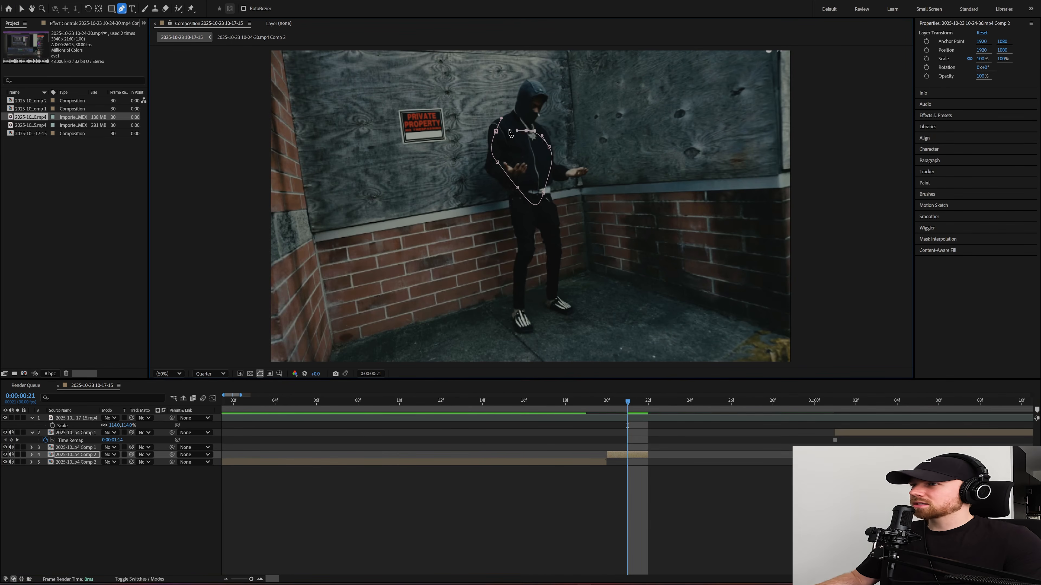
{"action": "left_click", "coordinate": [496, 132]}
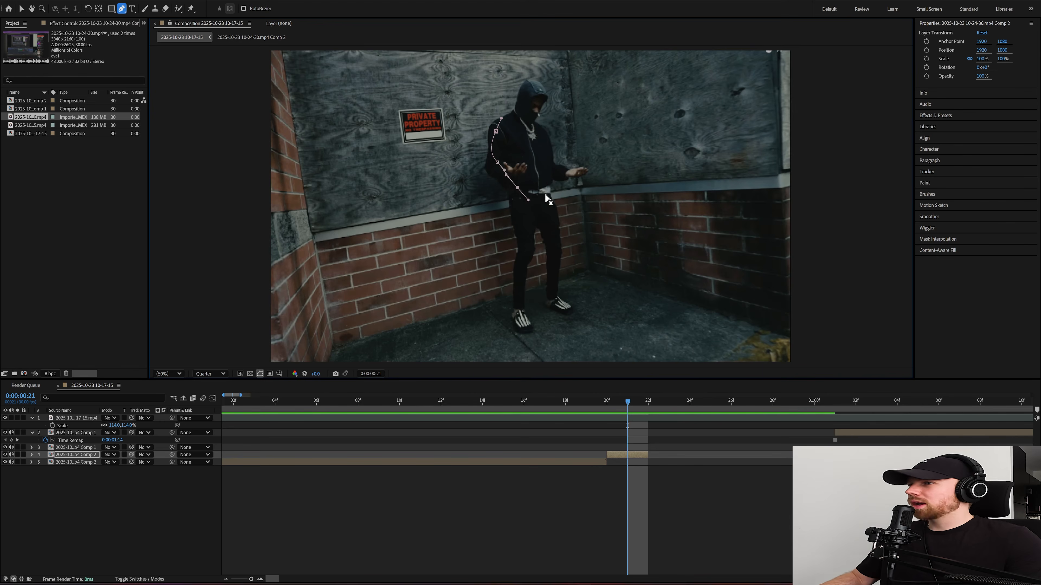
{"action": "key", "text": "ctrl+z"}
Step: Set the work area to the short freeze layer's span, from 0:00:00:20 to 0:00:00:22
{"action": "left_click", "coordinate": [608, 403]}
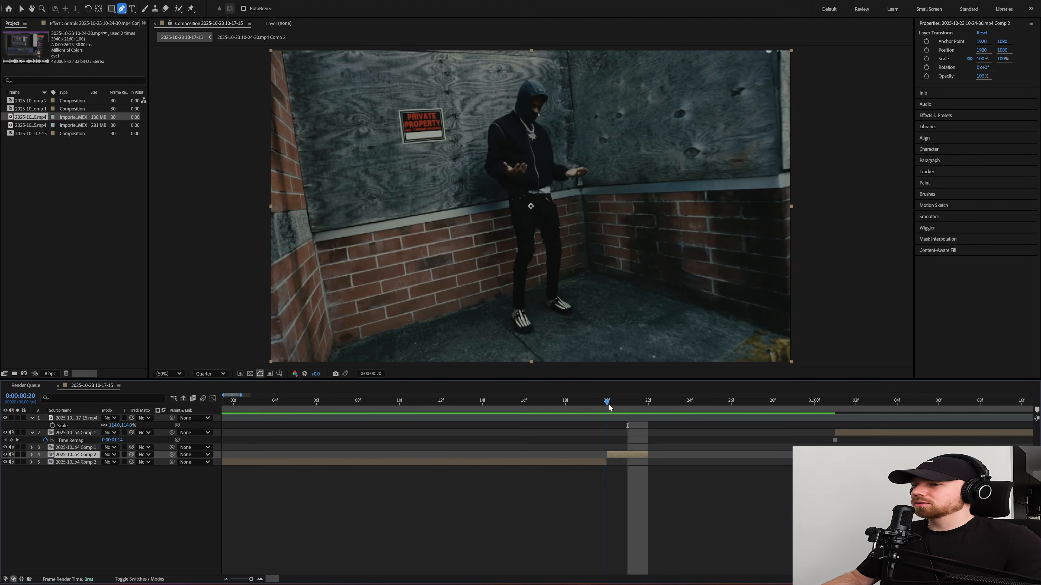
{"action": "key", "text": "b"}
{"action": "left_click", "coordinate": [629, 401]}
{"action": "key", "text": "n"}
Step: Cut out the standing man on the short freeze layer with the Roto Brush and freeze the matte
{"action": "left_click", "coordinate": [616, 402]}
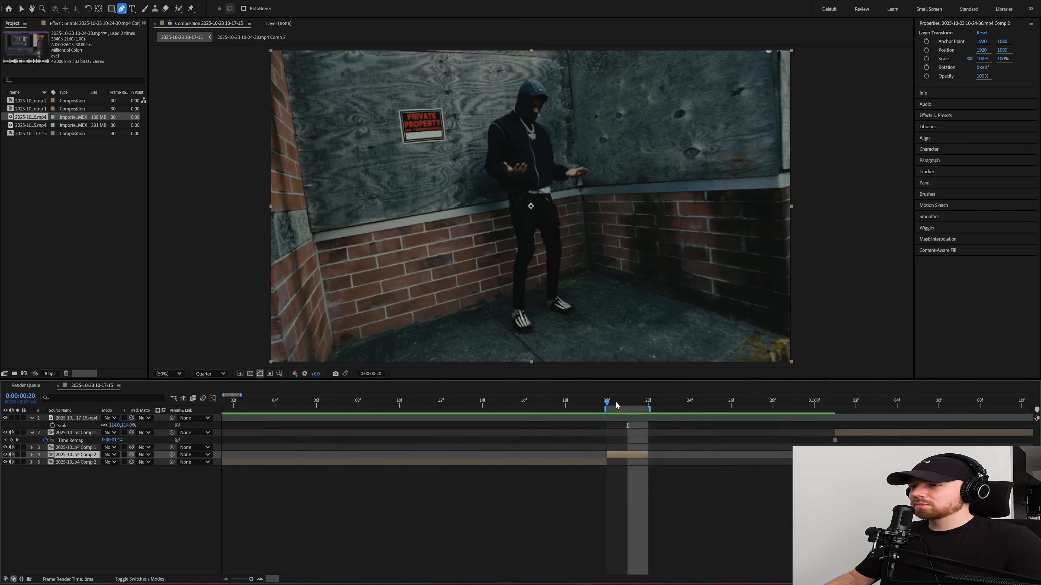
{"action": "left_click", "coordinate": [181, 8]}
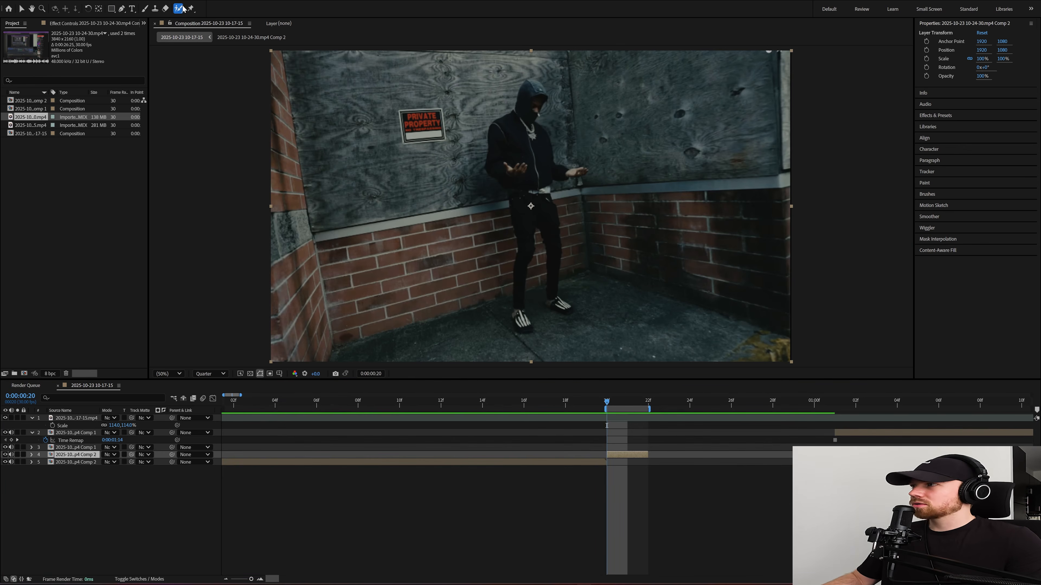
{"action": "double_click", "coordinate": [634, 455]}
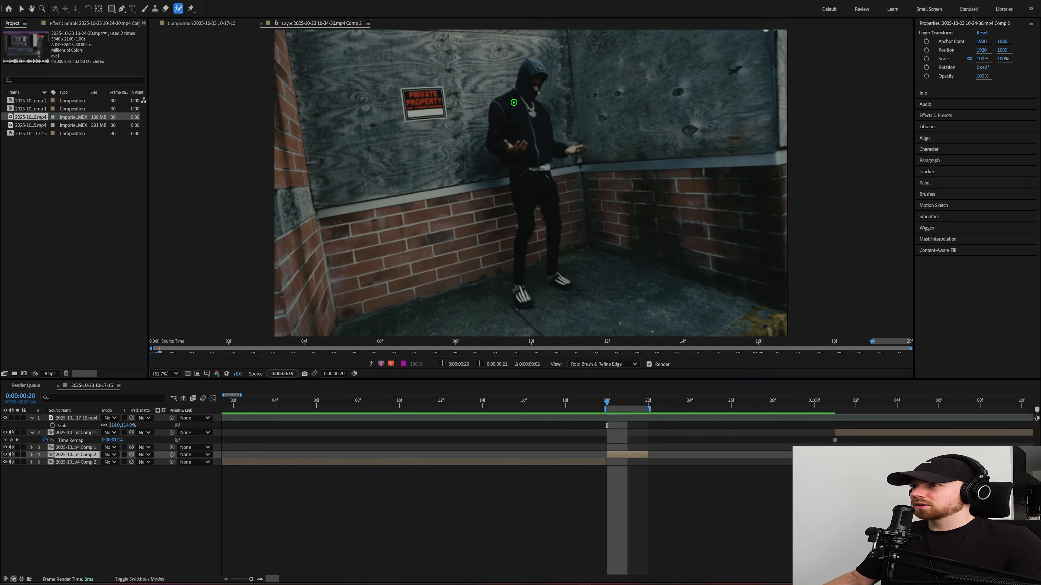
{"action": "mouse_move", "coordinate": [528, 107]}
{"action": "left_mouse_down"}
{"action": "mouse_move", "coordinate": [529, 148]}
{"action": "mouse_move", "coordinate": [537, 129]}
{"action": "left_mouse_up"}
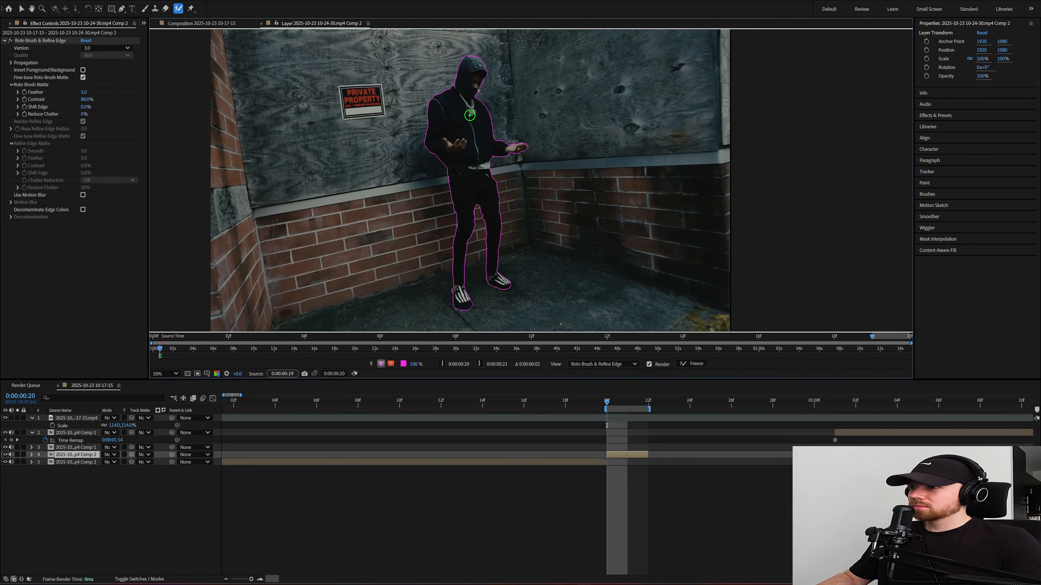
{"action": "left_click", "coordinate": [695, 364]}
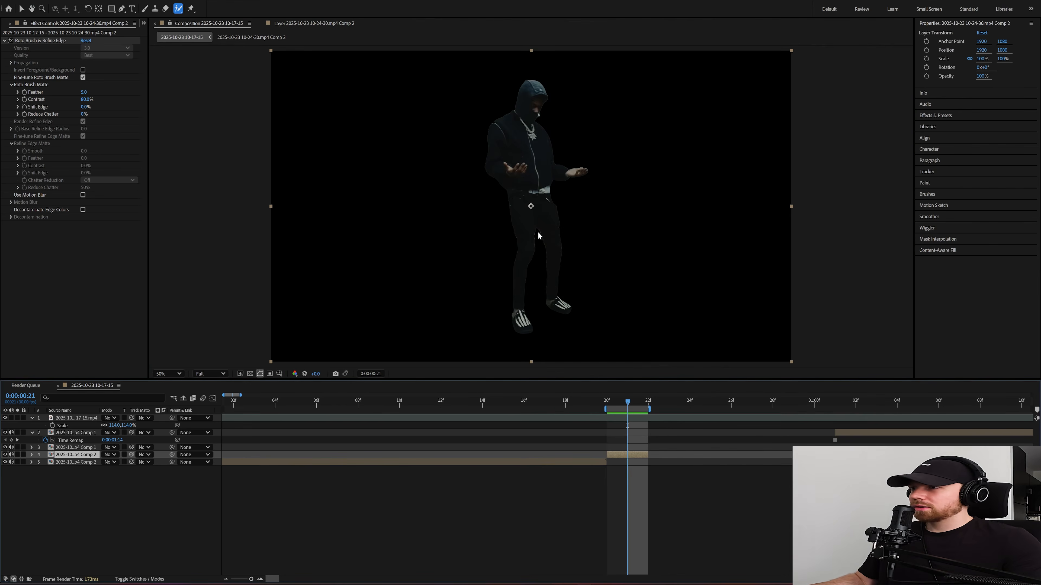
Step: Pre-compose the rotoscoped layer with all attributes moved into the new composition, and apply Freeze Frame to it
{"action": "key", "text": "ctrl+shift+c"}
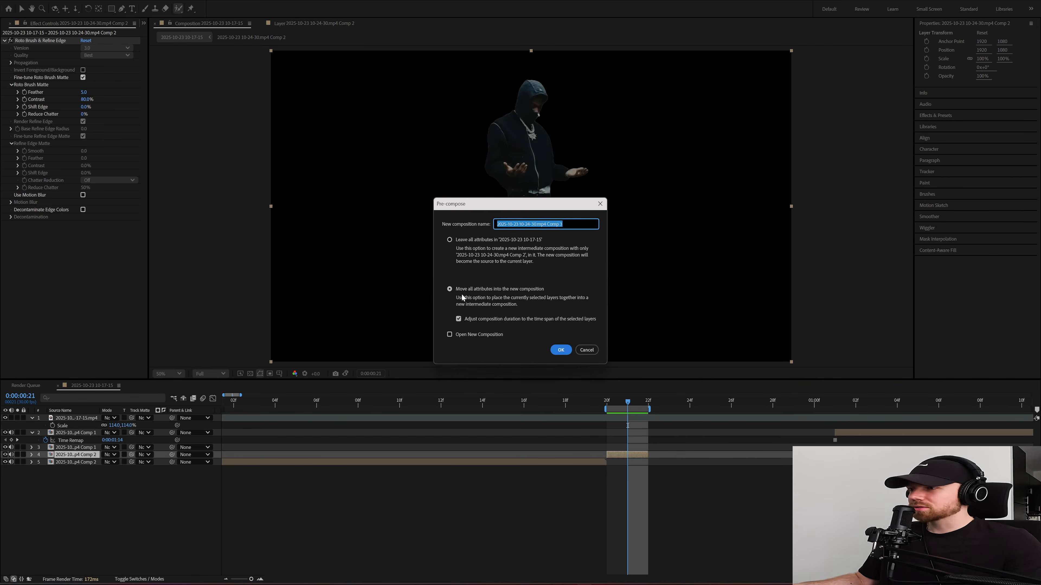
{"action": "left_click", "coordinate": [560, 349]}
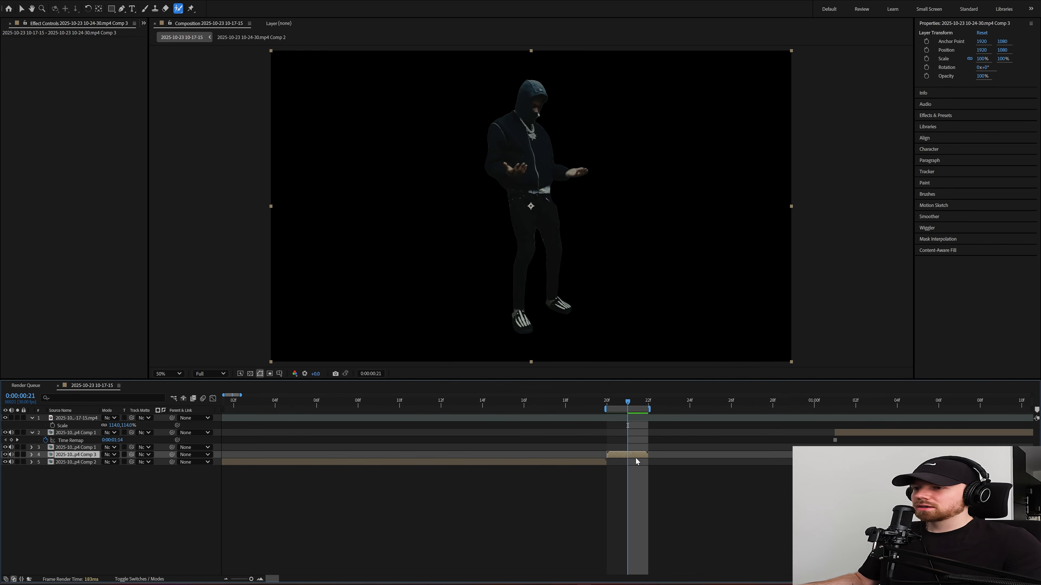
{"action": "right_click", "coordinate": [636, 457]}
{"action": "mouse_move", "coordinate": [656, 238]}
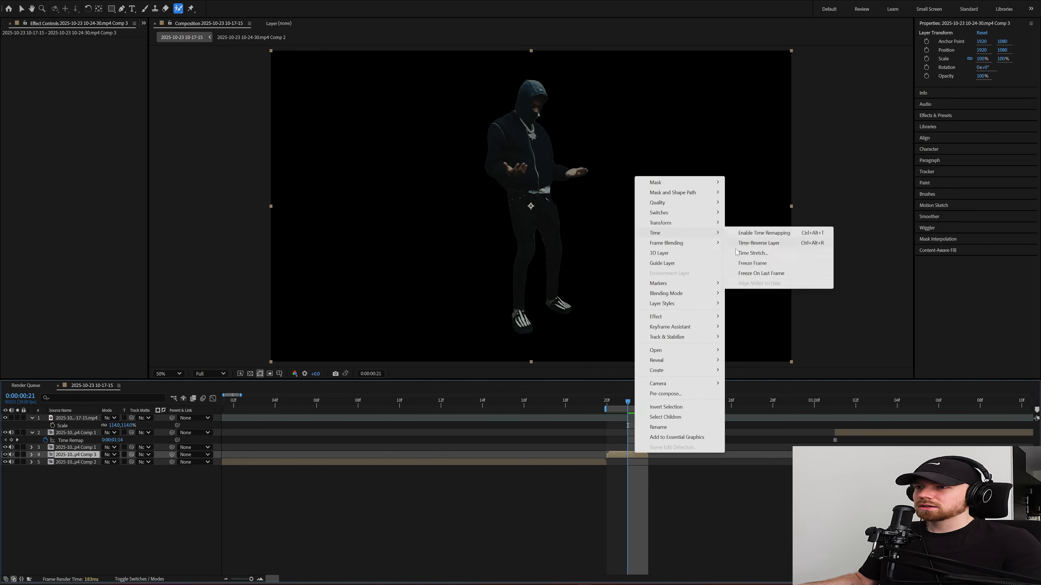
{"action": "left_click", "coordinate": [748, 264]}
Step: End the work area at 0:00:01:14, where the second clip's frozen layer finishes
{"action": "left_click", "coordinate": [611, 405]}
{"action": "left_click_drag", "start_coordinate": [612, 404], "coordinate": [725, 413]}
{"action": "scroll", "coordinate": [417, 468], "scroll_direction": "down", "scroll_amount": 4}
{"action": "left_click_drag", "start_coordinate": [366, 413], "coordinate": [356, 408]}
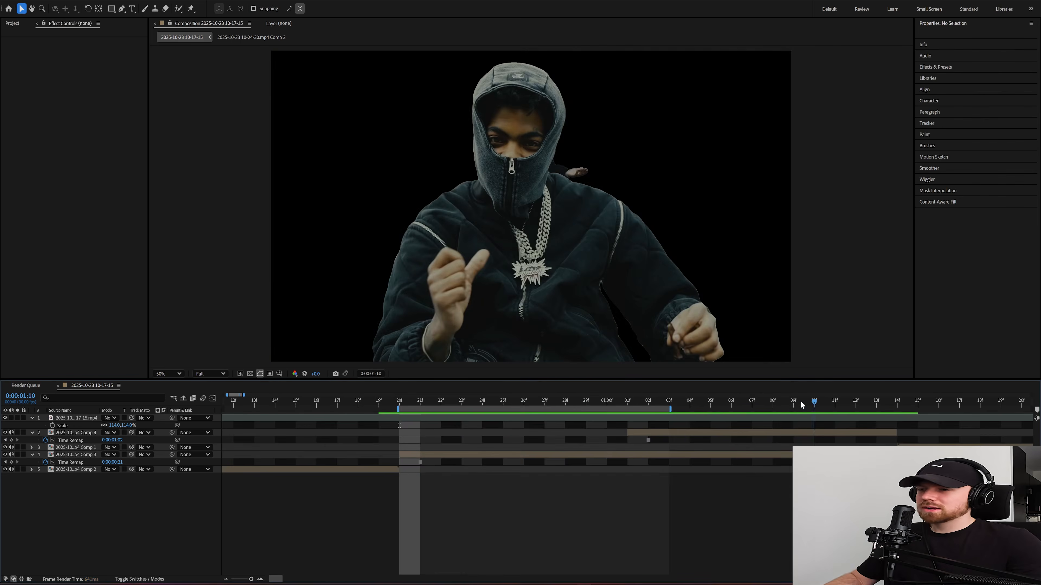
{"action": "left_click_drag", "start_coordinate": [802, 405], "coordinate": [482, 405]}
{"action": "key", "text": "n"}
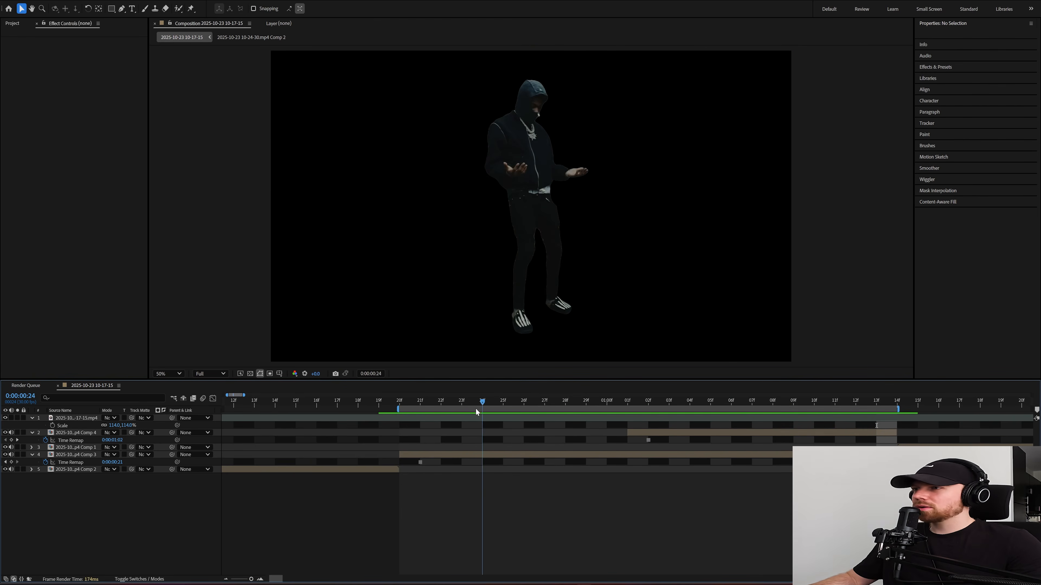
Step: Trim the standing man's cut-out freeze layer to end at 0:00:01:01, where the second cut-out begins
{"action": "left_click", "coordinate": [483, 454]}
{"action": "left_click_drag", "start_coordinate": [636, 400], "coordinate": [794, 404]}
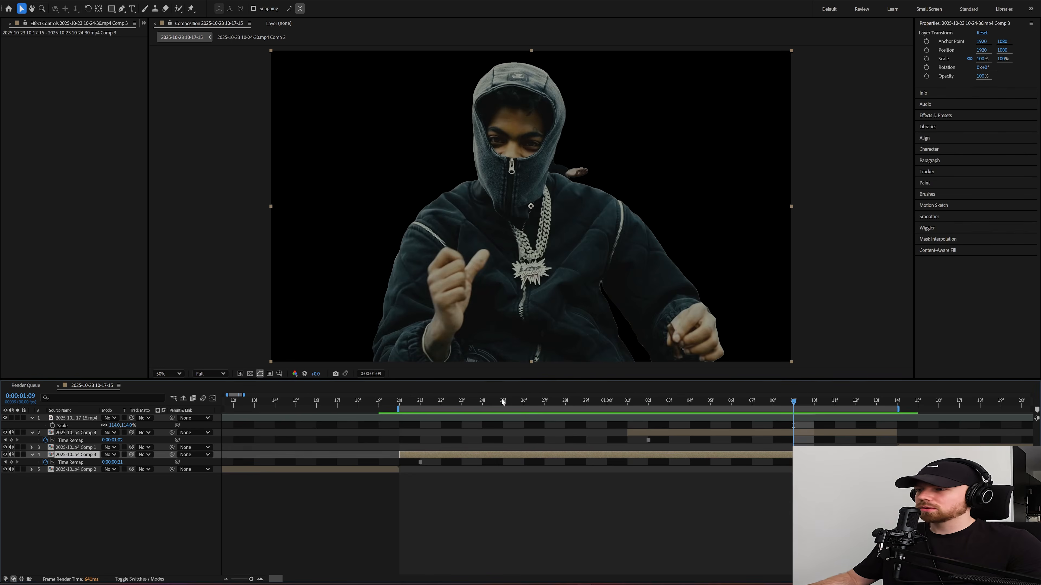
{"action": "left_click_drag", "start_coordinate": [503, 402], "coordinate": [569, 401]}
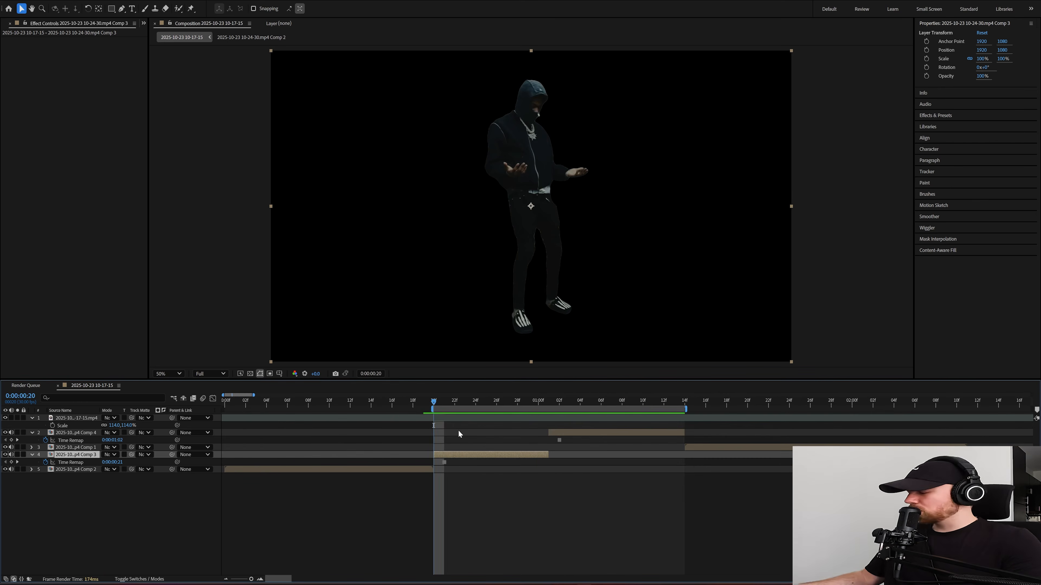
Step: Duplicate the standing man's freeze layer and shift the copy two frames later so it starts at 0:00:00:22
{"action": "mouse_move", "coordinate": [434, 404]}
{"action": "left_mouse_down"}
{"action": "mouse_move", "coordinate": [504, 405]}
{"action": "mouse_move", "coordinate": [425, 404]}
{"action": "mouse_move", "coordinate": [436, 405]}
{"action": "left_mouse_up"}
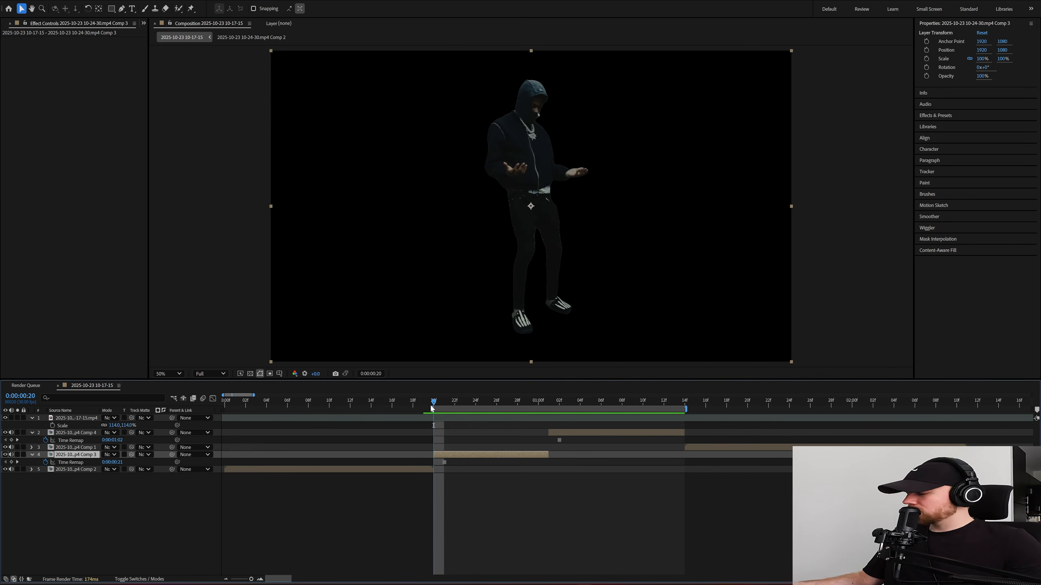
{"action": "key", "text": "Page_Down"}
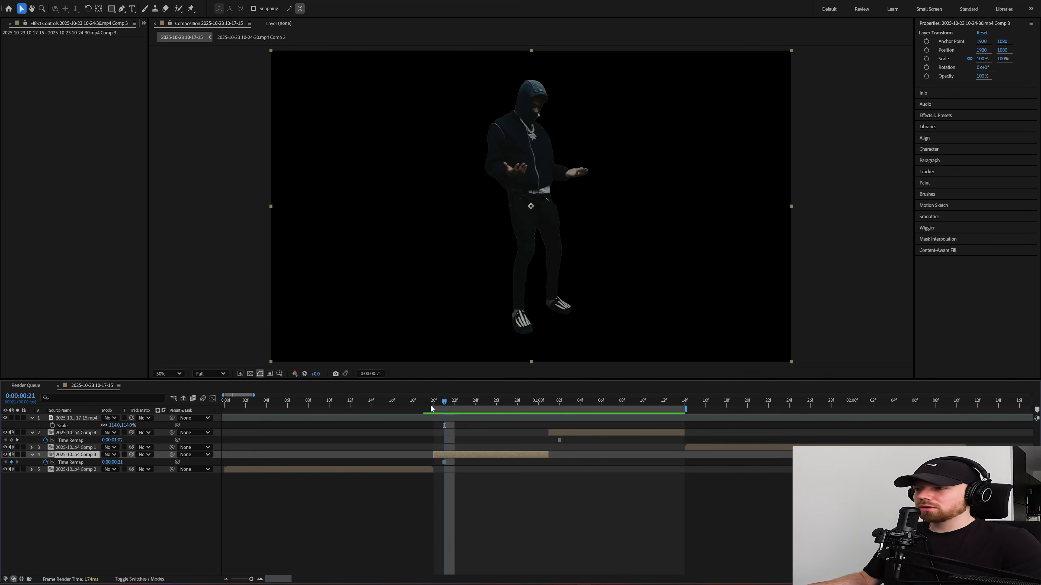
{"action": "key", "text": "Page_Up"}
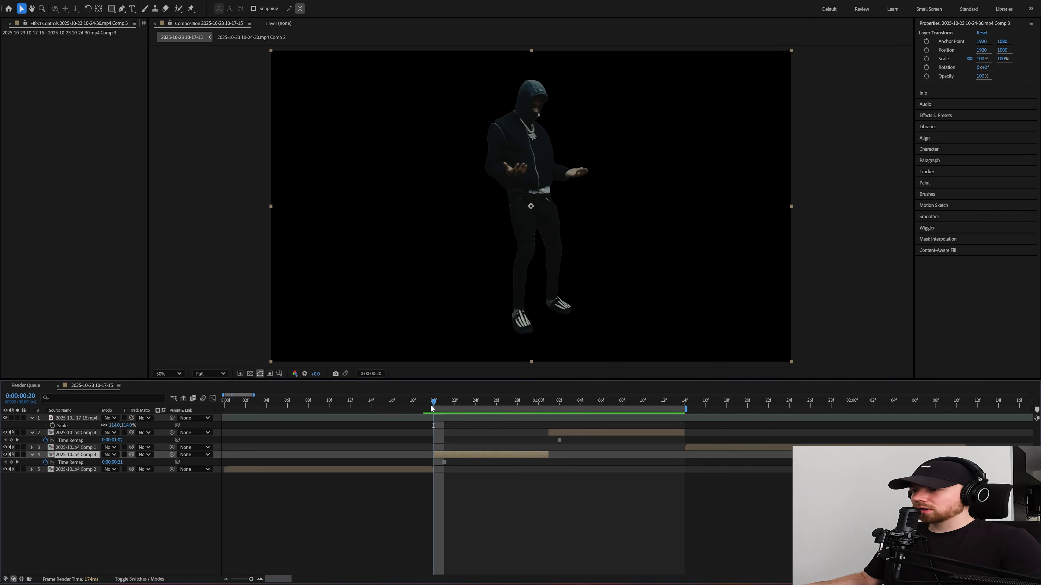
{"action": "key", "text": "Page_Down"}
{"action": "key", "text": "Page_Down"}
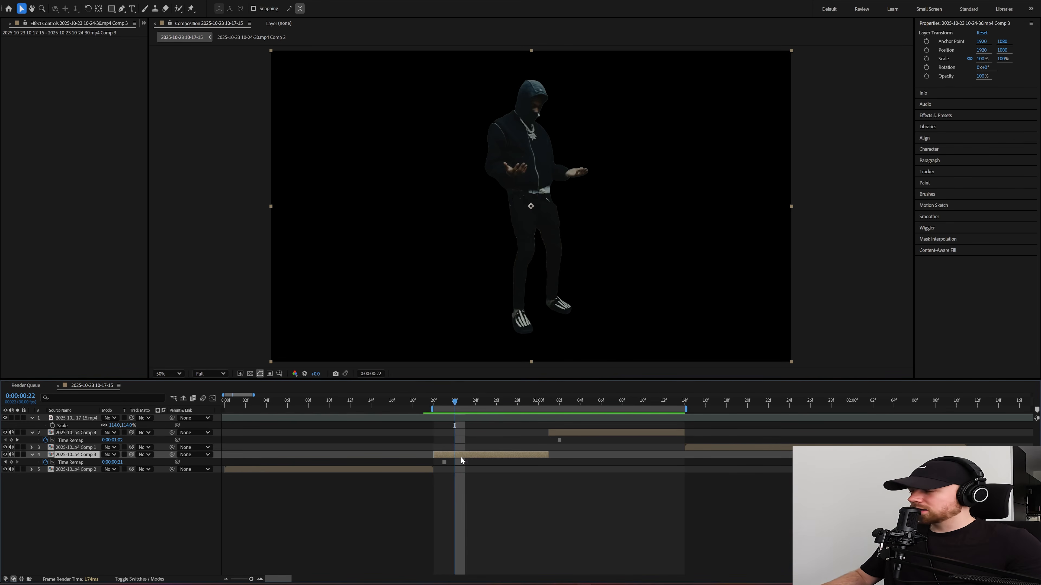
{"action": "key", "text": "ctrl+d"}
{"action": "left_click_drag", "start_coordinate": [456, 456], "coordinate": [469, 455]}
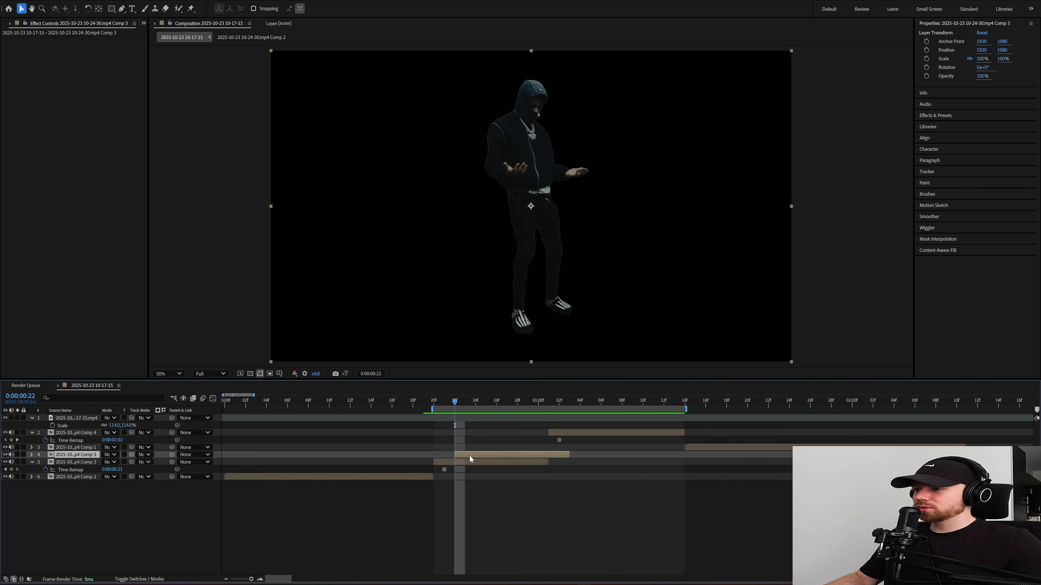
Step: Move the standing man's first copy right to about 2070, 1058 and rotate it -2°
{"action": "left_click_drag", "start_coordinate": [520, 225], "coordinate": [539, 224]}
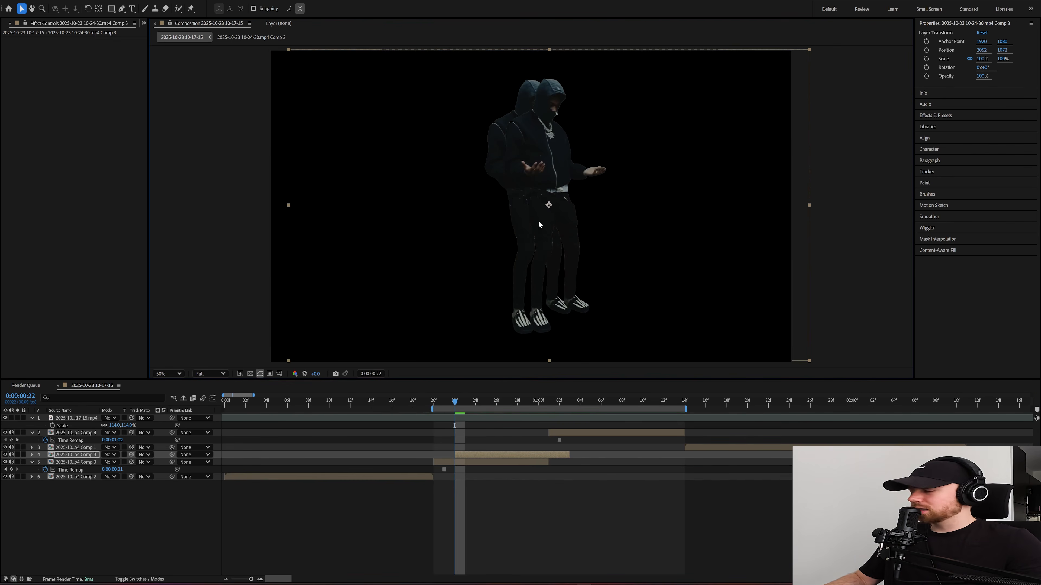
{"action": "key", "text": "r"}
{"action": "left_click_drag", "start_coordinate": [112, 462], "coordinate": [113, 462]}
{"action": "left_click_drag", "start_coordinate": [569, 228], "coordinate": [571, 225]}
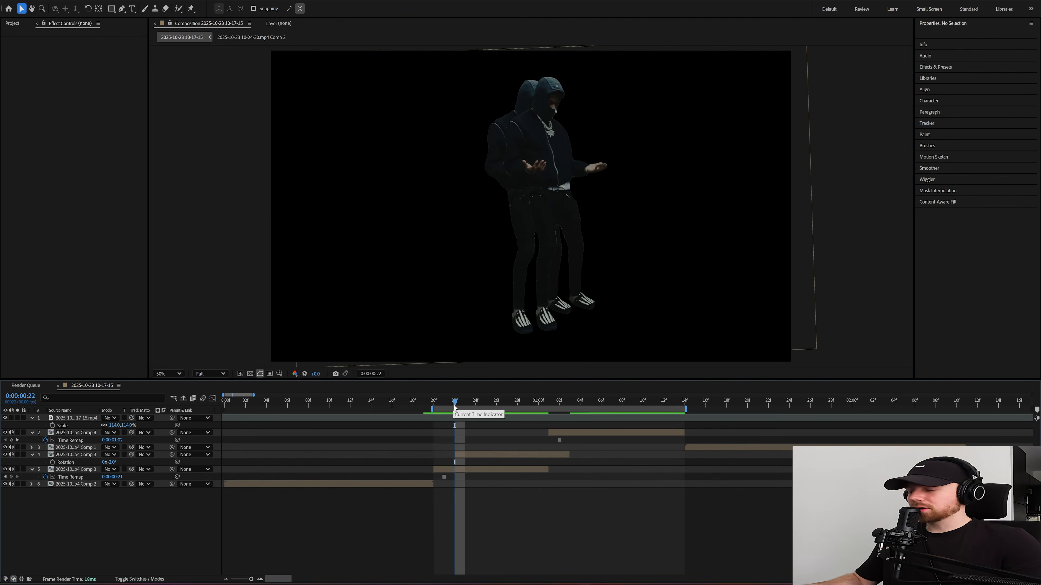
Step: Add another standing man copy starting at 0:00:00:24, rotated -8° and placed further right at about 2290, 1002
{"action": "left_click_drag", "start_coordinate": [454, 404], "coordinate": [475, 404]}
{"action": "left_click", "coordinate": [491, 456]}
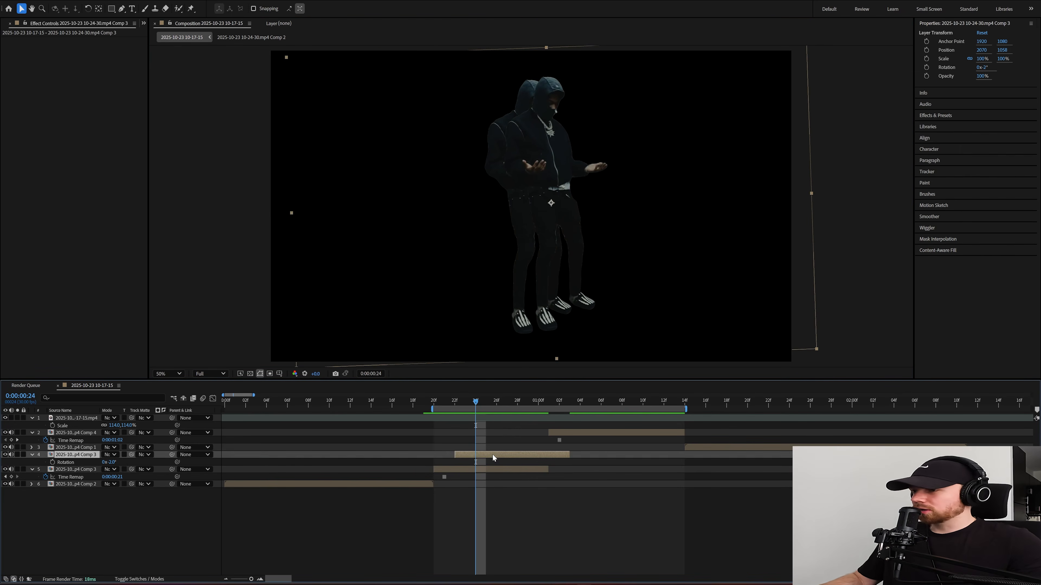
{"action": "key", "text": "ctrl+d"}
{"action": "left_click_drag", "start_coordinate": [470, 453], "coordinate": [492, 454]}
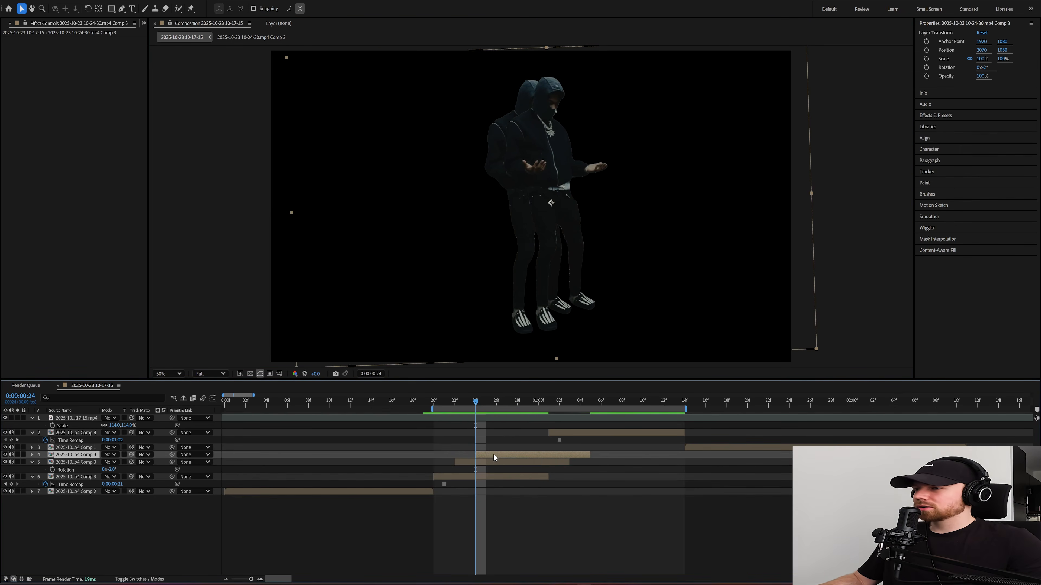
{"action": "left_click_drag", "start_coordinate": [562, 259], "coordinate": [584, 253]}
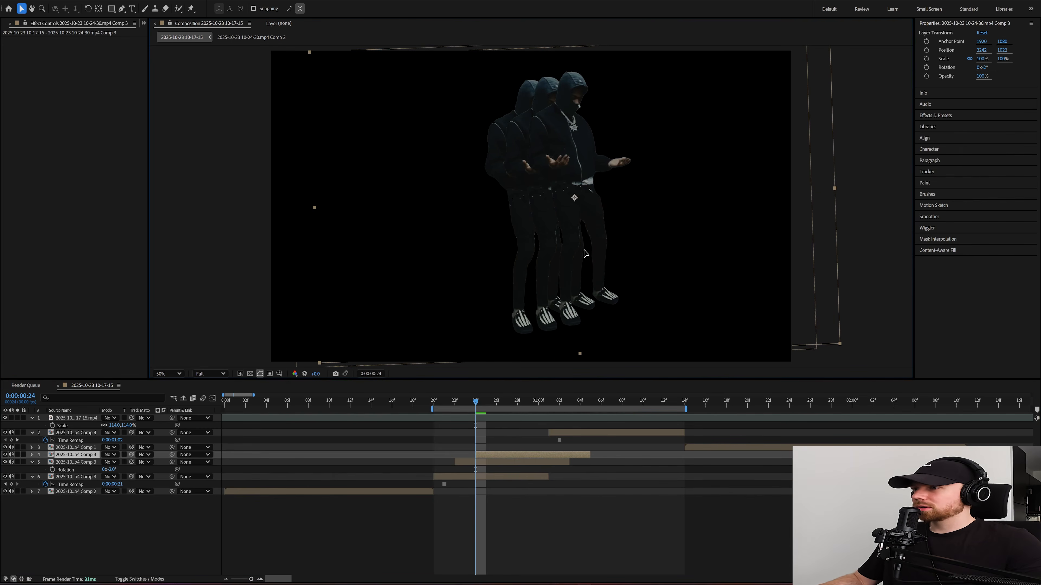
{"action": "key", "text": "r"}
{"action": "left_click_drag", "start_coordinate": [112, 462], "coordinate": [108, 462]}
{"action": "left_click_drag", "start_coordinate": [655, 210], "coordinate": [661, 209]}
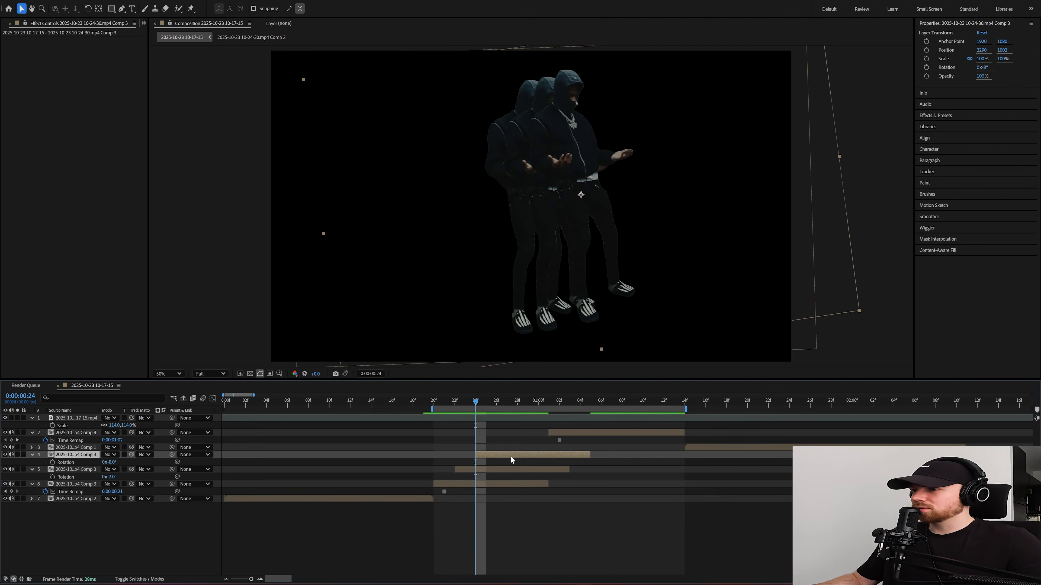
Step: Try moving the second clip's cut-out layer earlier to start at 0:00:00:26
{"action": "left_click_drag", "start_coordinate": [503, 400], "coordinate": [548, 403]}
{"action": "left_click", "coordinate": [564, 434]}
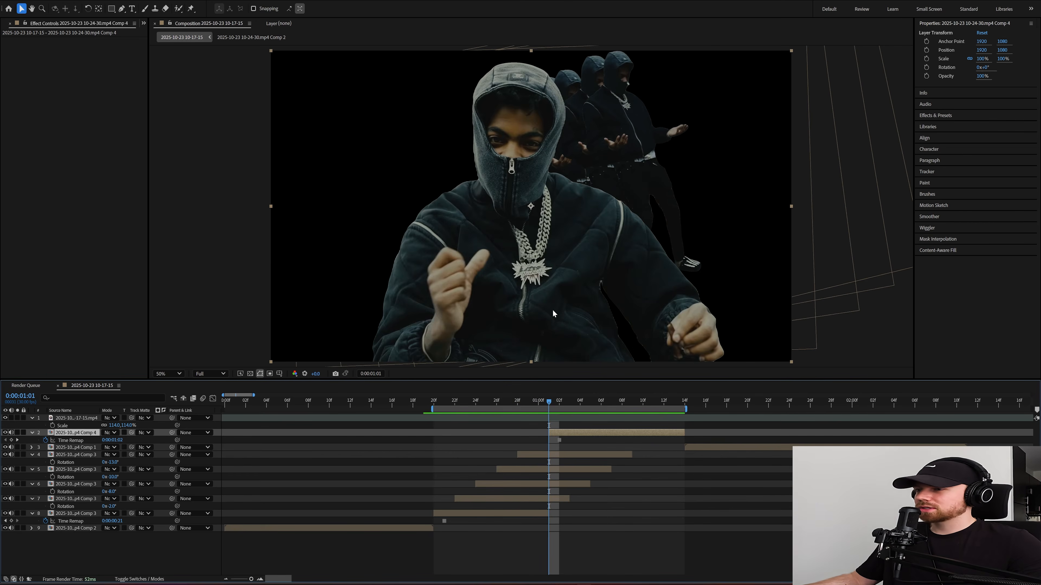
{"action": "left_click_drag", "start_coordinate": [551, 403], "coordinate": [497, 403]}
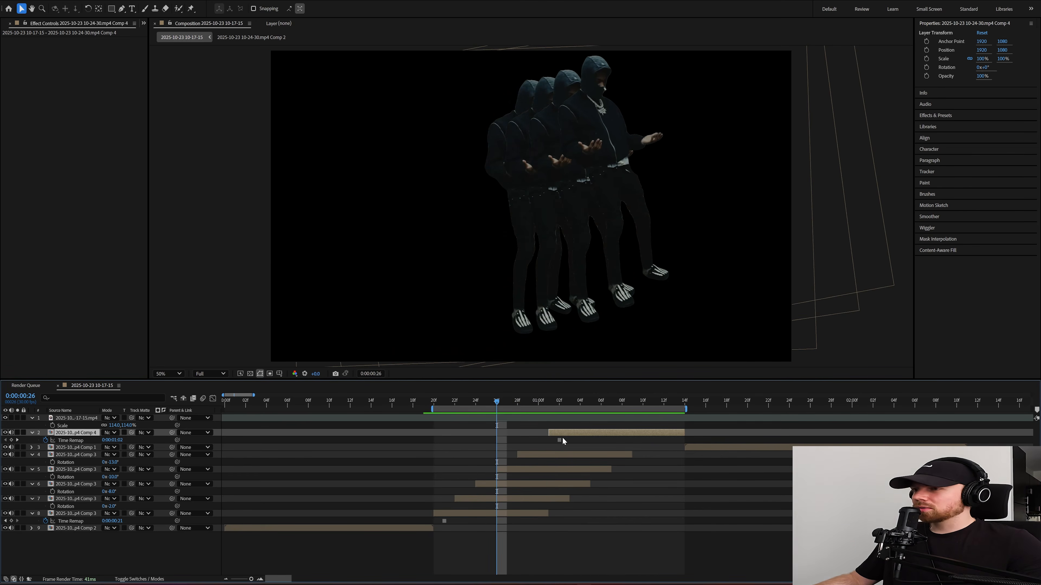
{"action": "left_click_drag", "start_coordinate": [561, 434], "coordinate": [513, 428]}
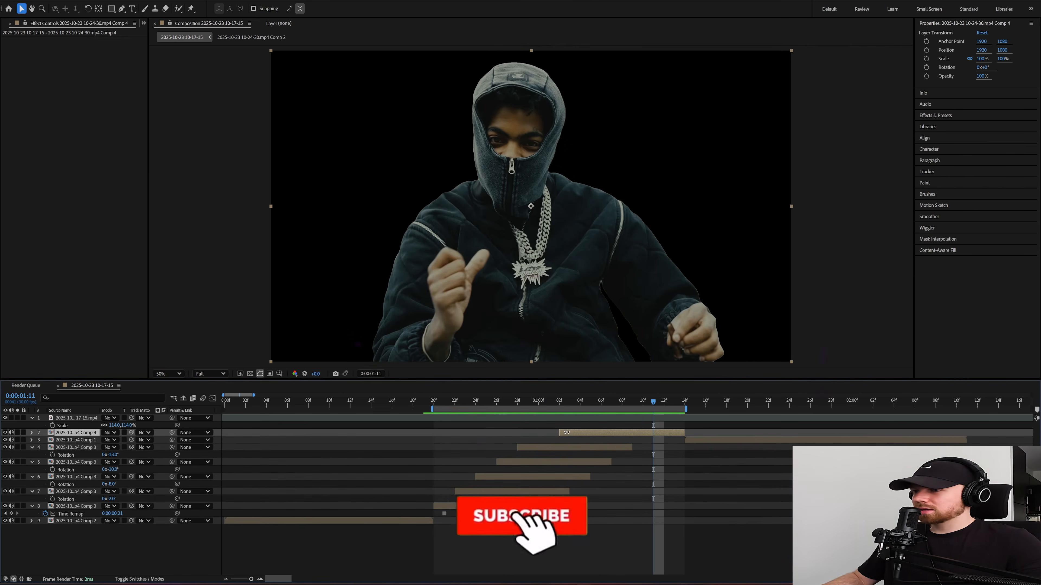
Step: Trim the second clip's cut-out to start at 0:00:01:06 and try a duplicate of it ending two frames earlier
{"action": "left_click_drag", "start_coordinate": [566, 432], "coordinate": [608, 438]}
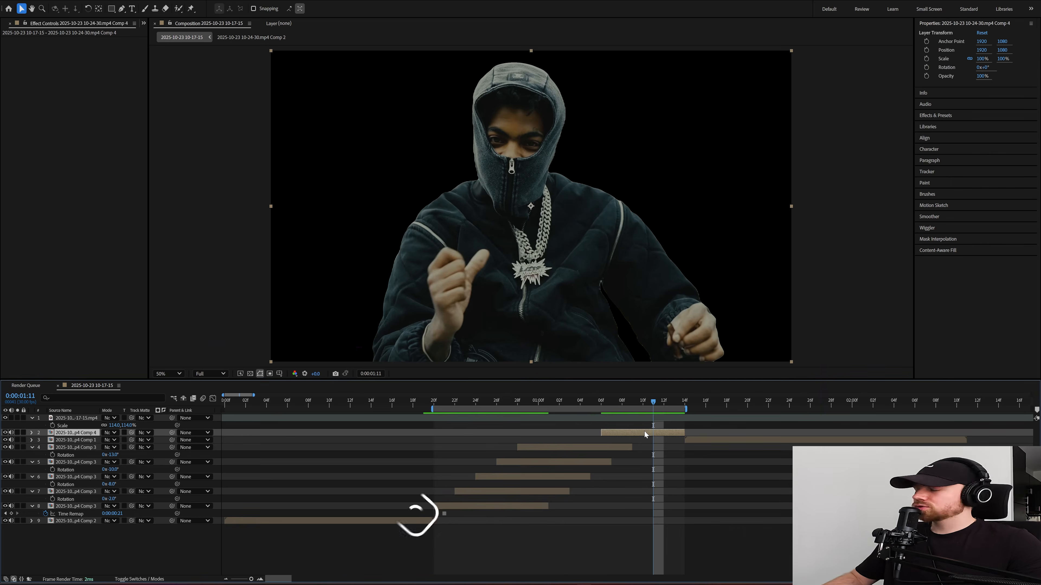
{"action": "key", "text": "ctrl+d"}
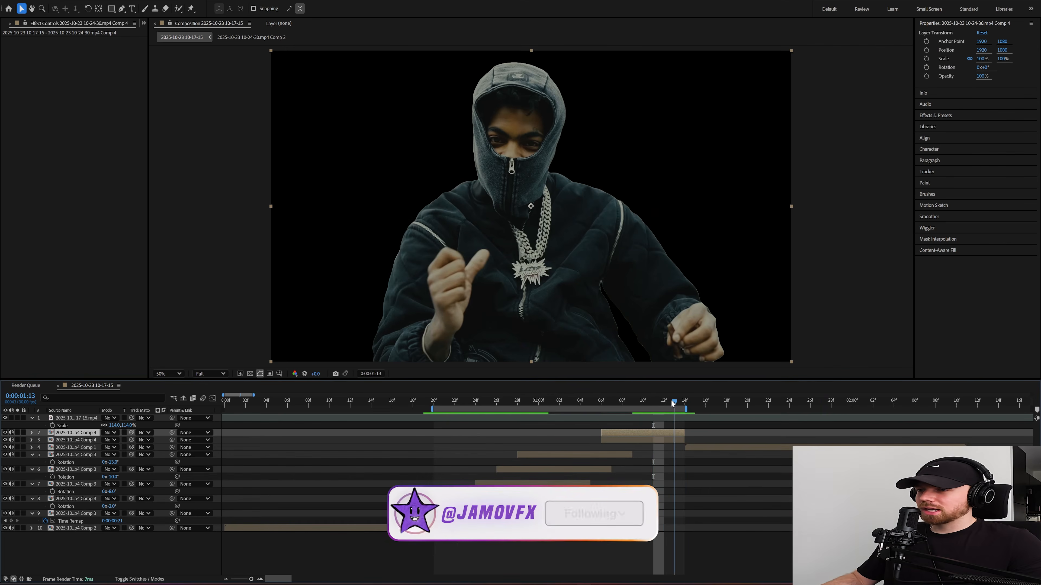
{"action": "key", "text": "Page_Down"}
{"action": "left_click_drag", "start_coordinate": [660, 439], "coordinate": [645, 440]}
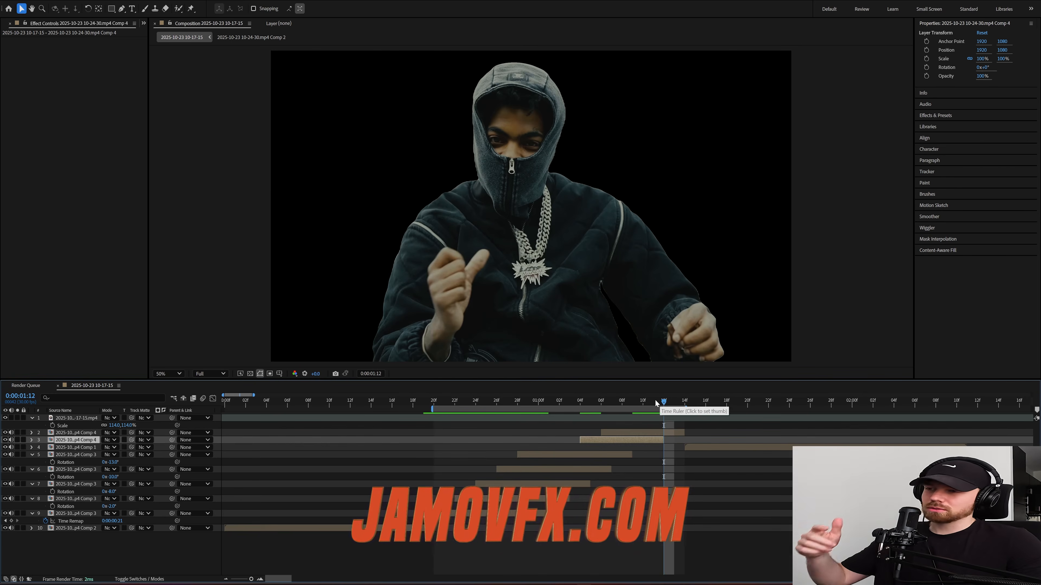
Step: Trim the second clip's cut-out to start at 0:00:01:11 and duplicate it, with the copy starting at 0:00:00:26
{"action": "left_click_drag", "start_coordinate": [654, 401], "coordinate": [644, 402]}
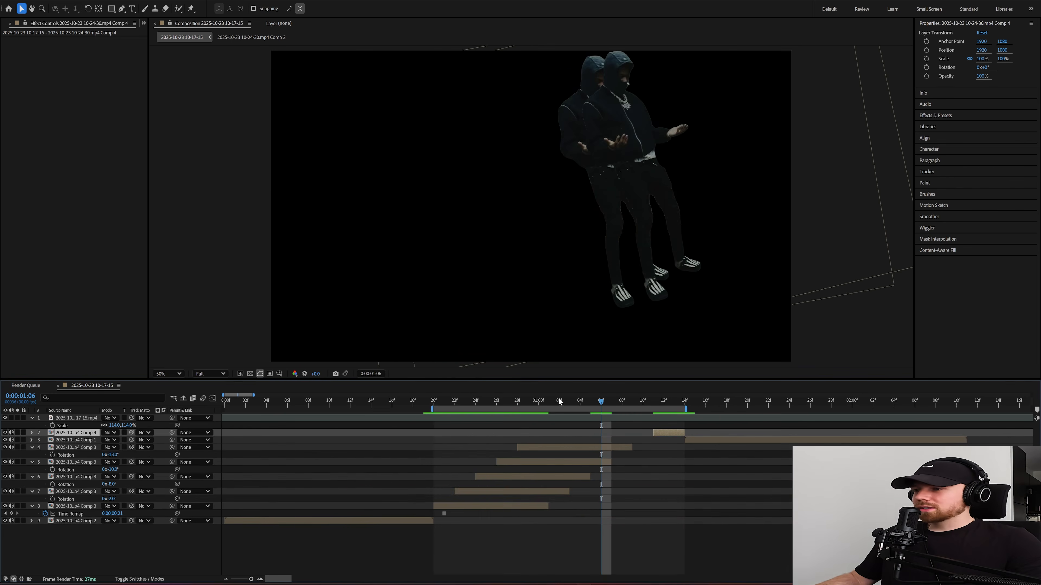
{"action": "left_click_drag", "start_coordinate": [558, 397], "coordinate": [518, 403]}
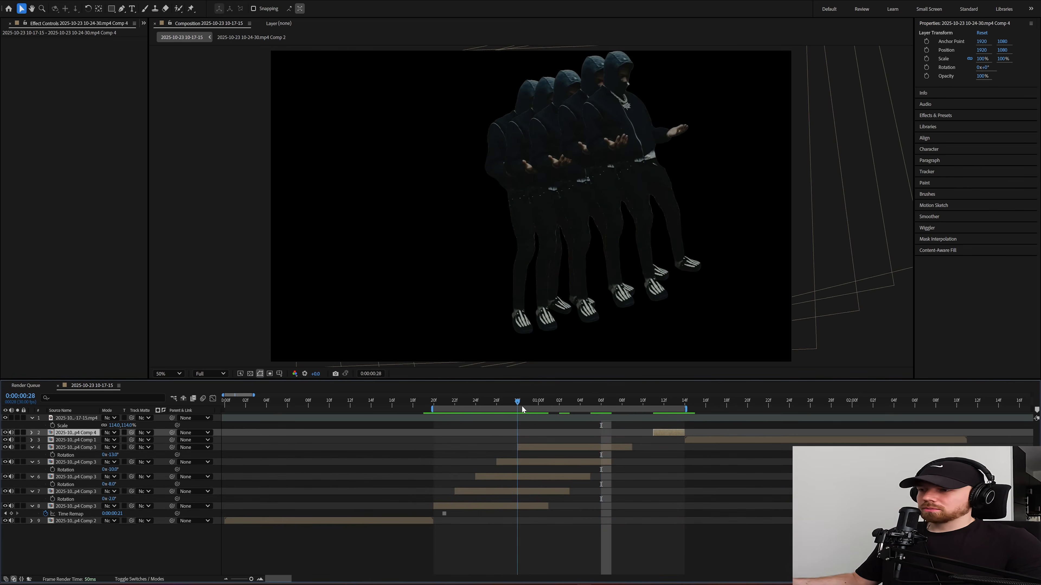
{"action": "key", "text": "ctrl+d"}
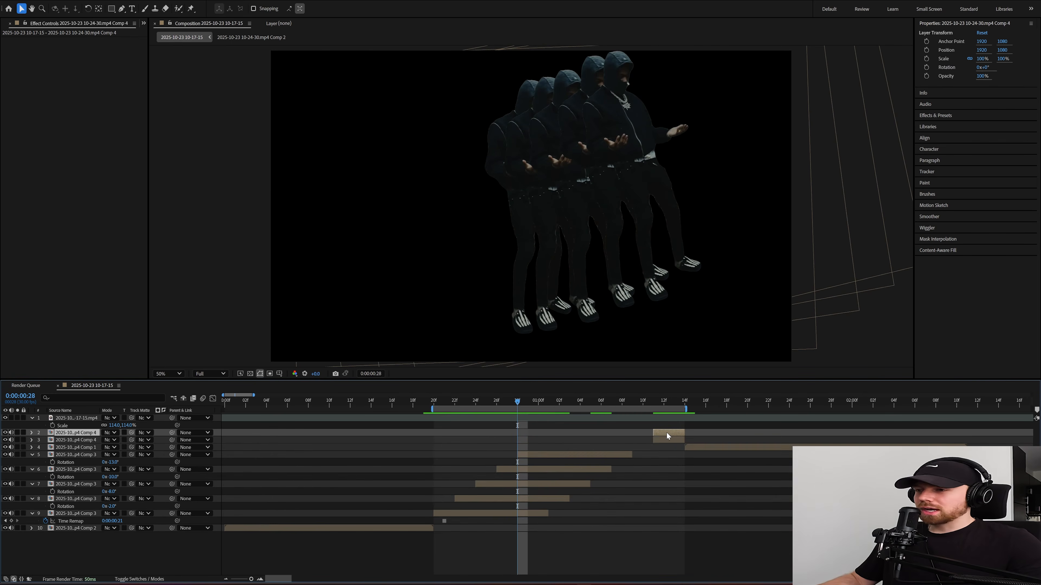
{"action": "left_click_drag", "start_coordinate": [666, 432], "coordinate": [498, 403]}
Step: Scale the close-up man's copy to 73%, rotate it 4° and place it at the frame's left, at about 1052, 1120
{"action": "left_click_drag", "start_coordinate": [558, 302], "coordinate": [461, 297]}
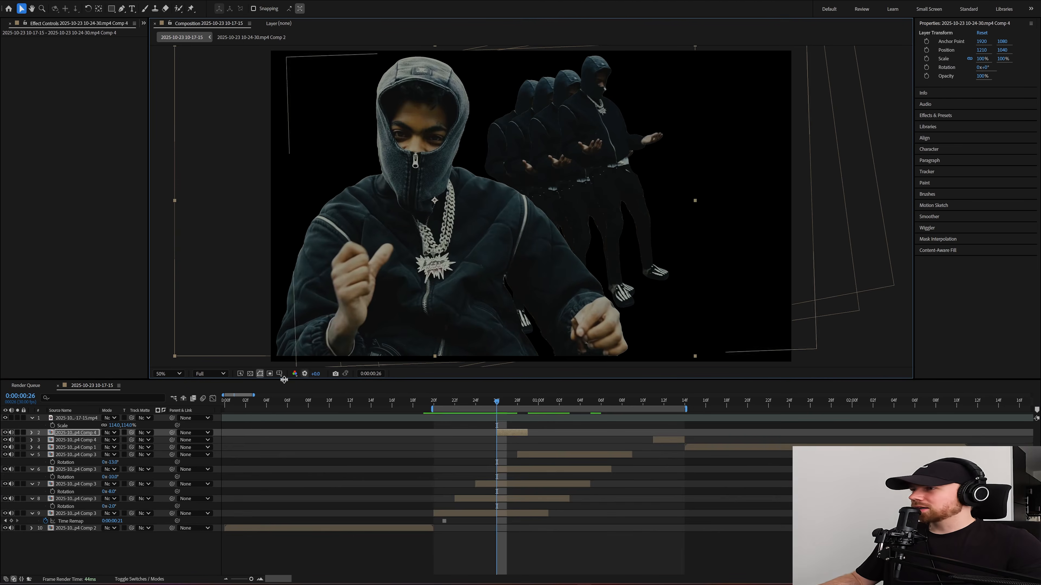
{"action": "key", "text": "s"}
{"action": "left_click_drag", "start_coordinate": [125, 440], "coordinate": [116, 440]}
{"action": "key", "text": "r"}
{"action": "left_click_drag", "start_coordinate": [441, 279], "coordinate": [421, 293]}
Step: Duplicate the close-up man's copy to start at 0:00:00:28, scaled to 78%, rotated 2° and placed at about 1330, 1192
{"action": "key", "text": "ctrl+d"}
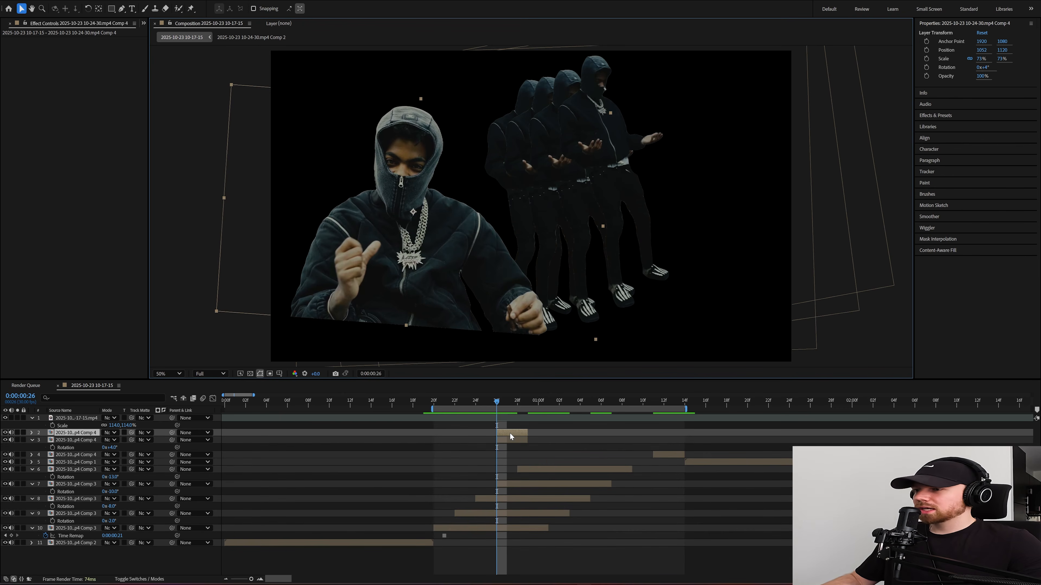
{"action": "left_click_drag", "start_coordinate": [514, 432], "coordinate": [521, 432]}
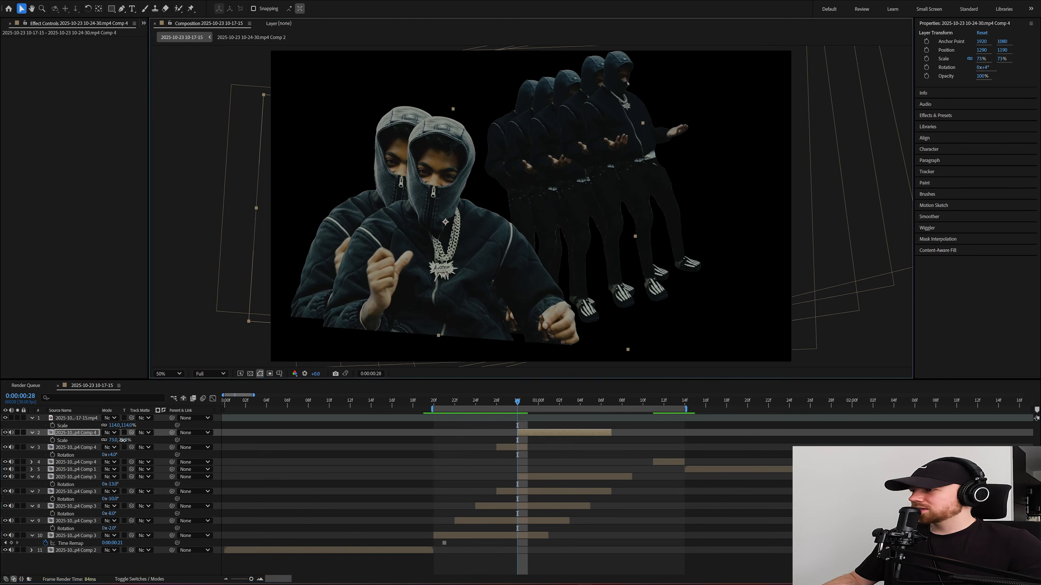
{"action": "left_click_drag", "start_coordinate": [122, 440], "coordinate": [112, 440]}
{"action": "key", "text": "r"}
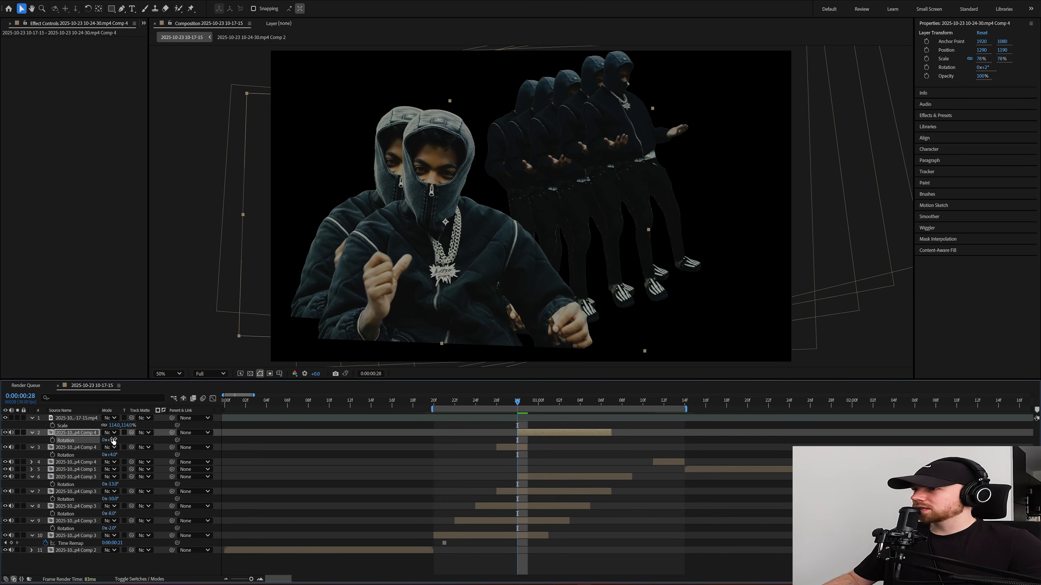
{"action": "left_click", "coordinate": [404, 304]}
{"action": "left_click_drag", "start_coordinate": [403, 307], "coordinate": [409, 307]}
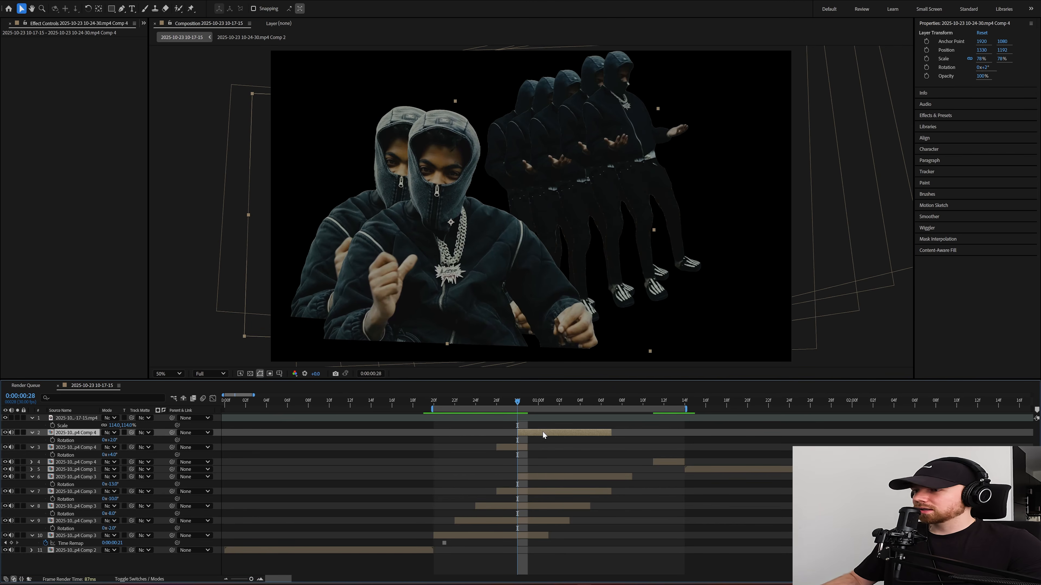
Step: Add close-up man copies starting at 0:00:01:00 and 0:00:01:02, moving the latest one right to about 1676, 1234
{"action": "key", "text": "ctrl+d"}
{"action": "left_click_drag", "start_coordinate": [526, 432], "coordinate": [550, 434]}
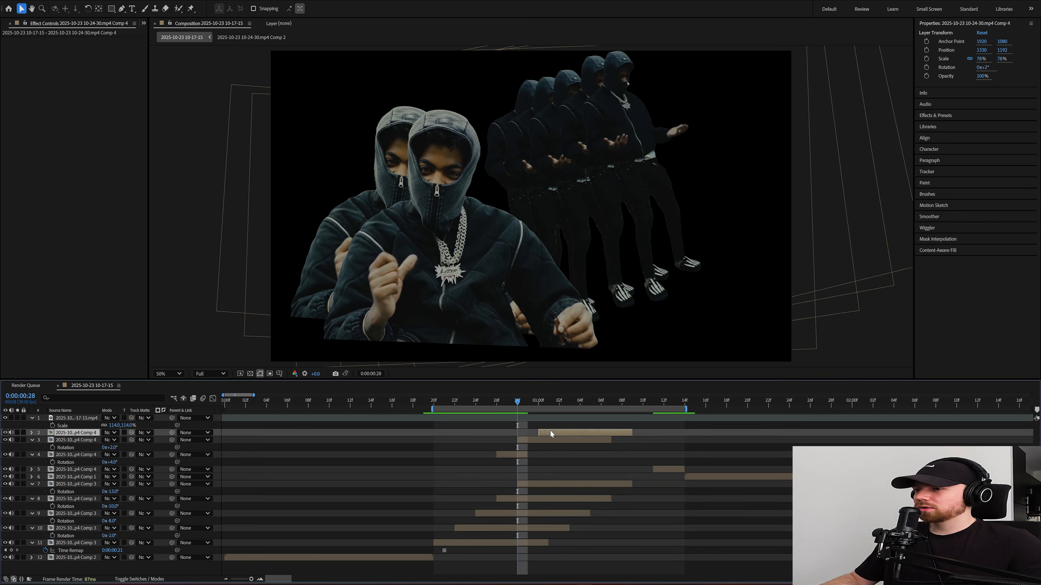
{"action": "left_click", "coordinate": [541, 403]}
{"action": "left_click_drag", "start_coordinate": [547, 432], "coordinate": [567, 432]}
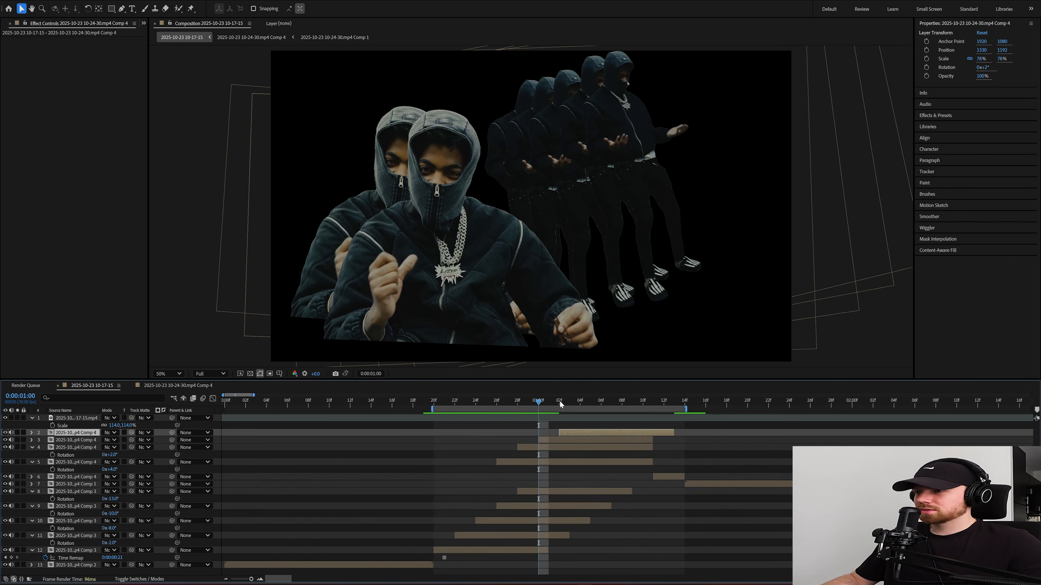
{"action": "left_click", "coordinate": [560, 402]}
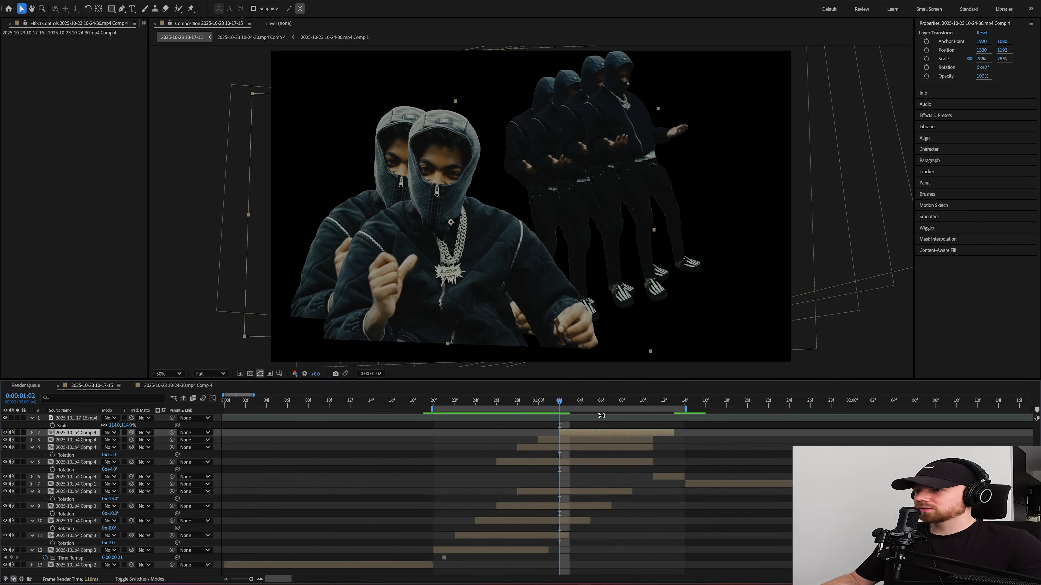
{"action": "left_click", "coordinate": [570, 403]}
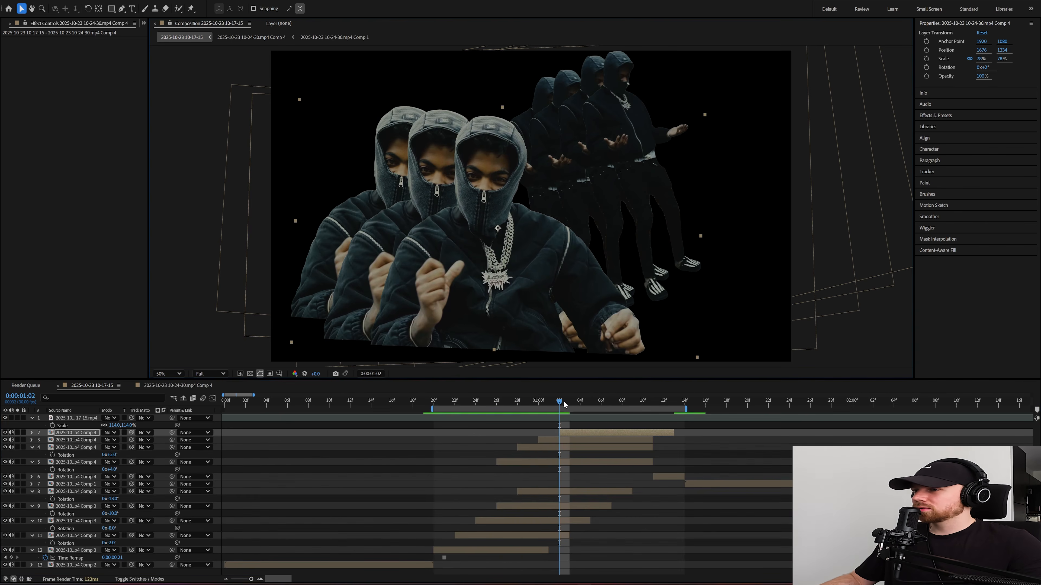
Step: Duplicate the close-up man's layer to start at 0:00:01:04, scale it to 94%, rotate it -1° and move it nearer the frame's centre
{"action": "left_click", "coordinate": [580, 402]}
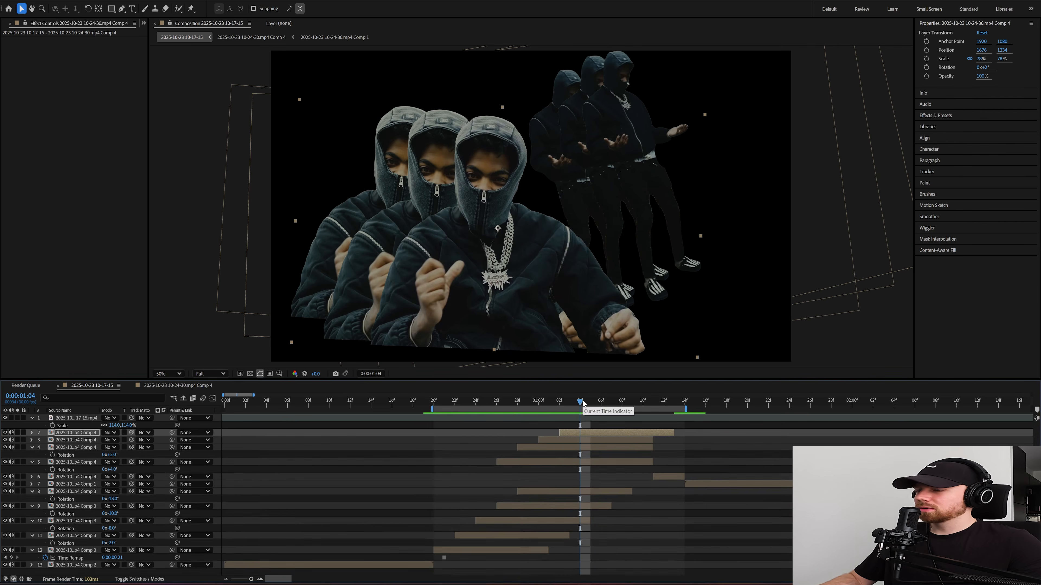
{"action": "key", "text": "ctrl+d"}
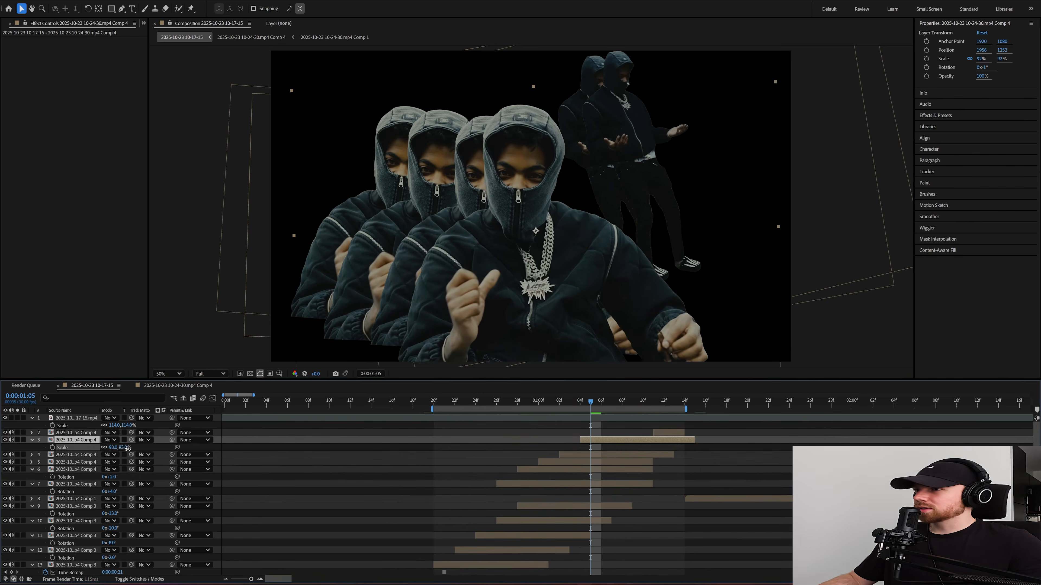
{"action": "left_click_drag", "start_coordinate": [128, 448], "coordinate": [128, 449]}
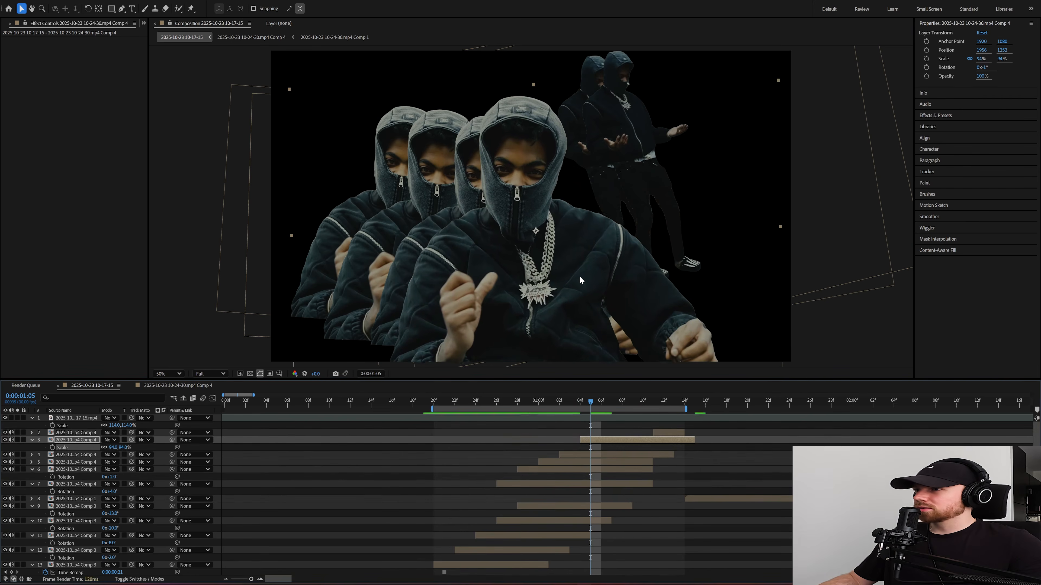
{"action": "left_click_drag", "start_coordinate": [580, 277], "coordinate": [586, 270]}
Step: Scale the close-up man's copy that starts at 0:00:01:02 to 85% and nudge it slightly left
{"action": "left_click", "coordinate": [604, 455]}
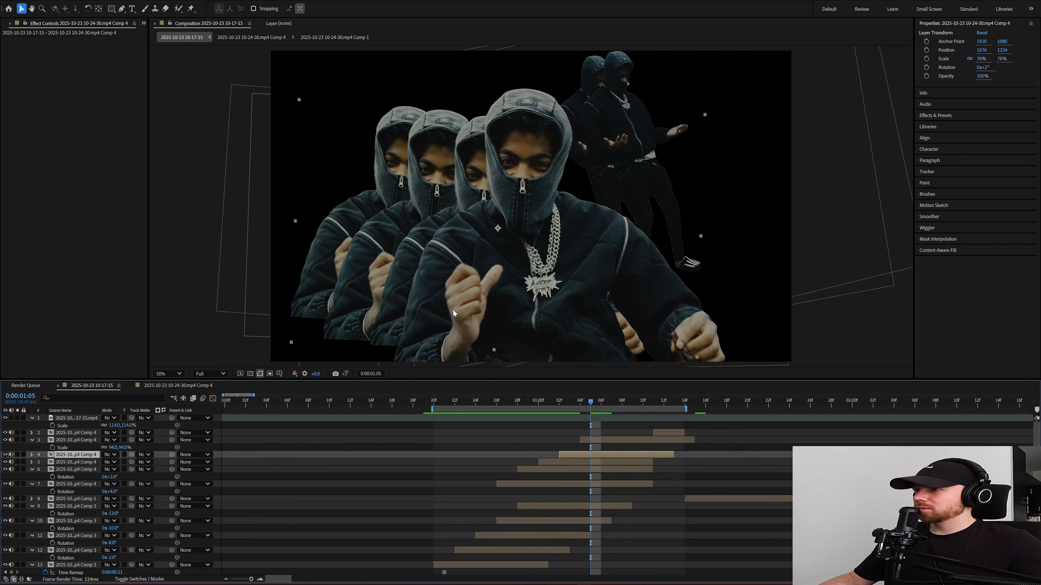
{"action": "key", "text": "s"}
{"action": "left_click_drag", "start_coordinate": [124, 463], "coordinate": [127, 463]}
{"action": "left_click_drag", "start_coordinate": [493, 243], "coordinate": [487, 244]}
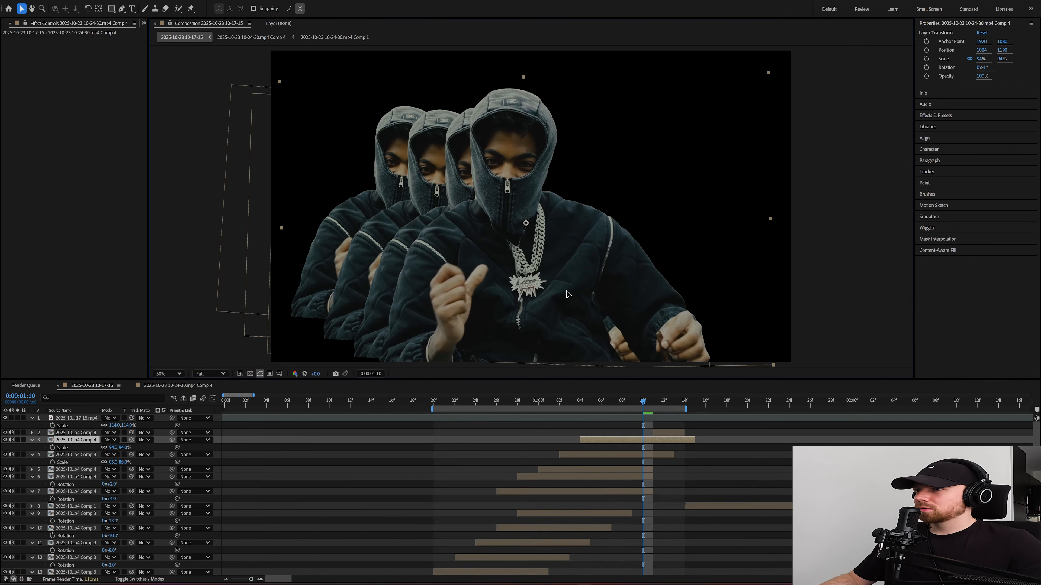
Step: Preview the staggered cut-out transition from the work area's start at 0:00:00:20
{"action": "left_click_drag", "start_coordinate": [659, 404], "coordinate": [550, 404]}
{"action": "key", "text": "space"}
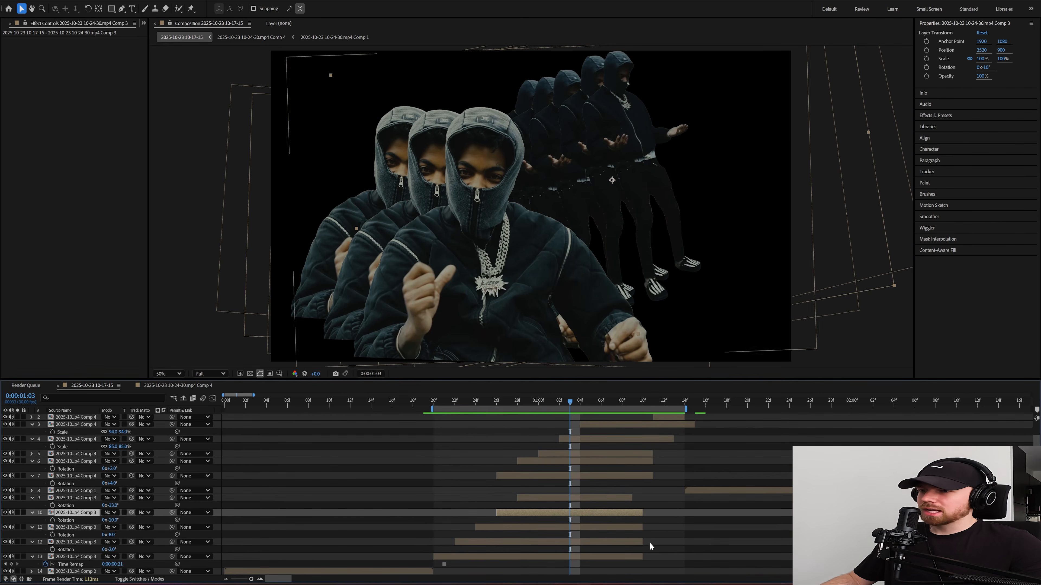
{"action": "left_click_drag", "start_coordinate": [571, 397], "coordinate": [438, 402]}
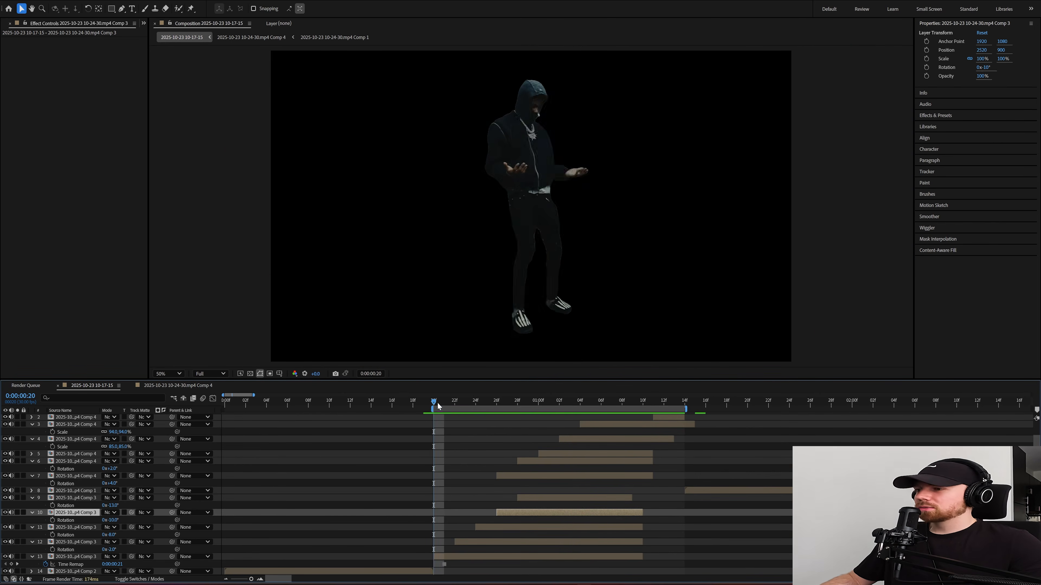
{"action": "key", "text": "space"}
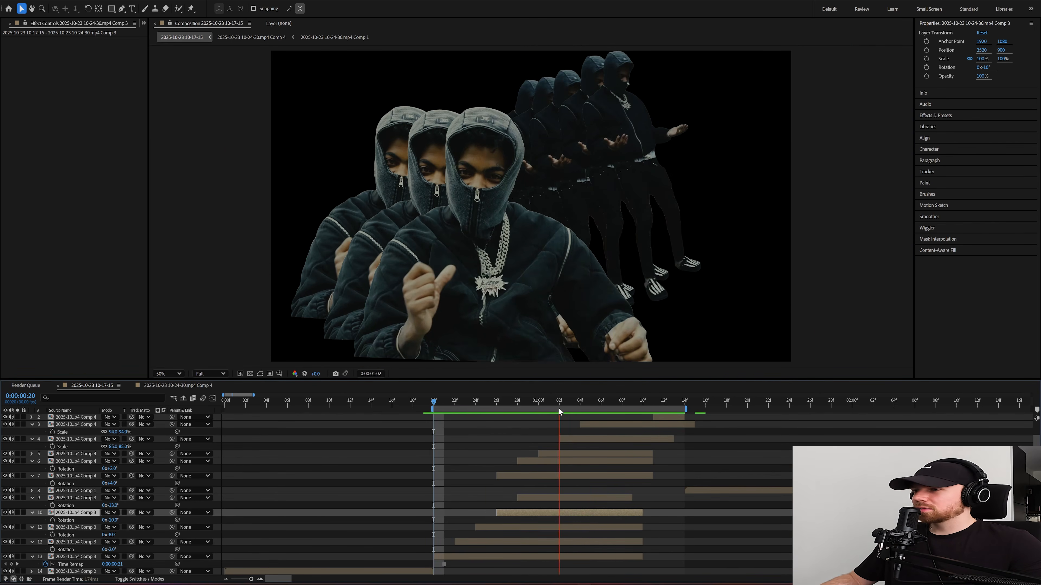
Step: Move the close-up man's copy that starts at 0:00:00:26 down the layer stack, directly below the standing man's copy with the same start
{"action": "left_click", "coordinate": [559, 403]}
{"action": "left_click", "coordinate": [533, 400]}
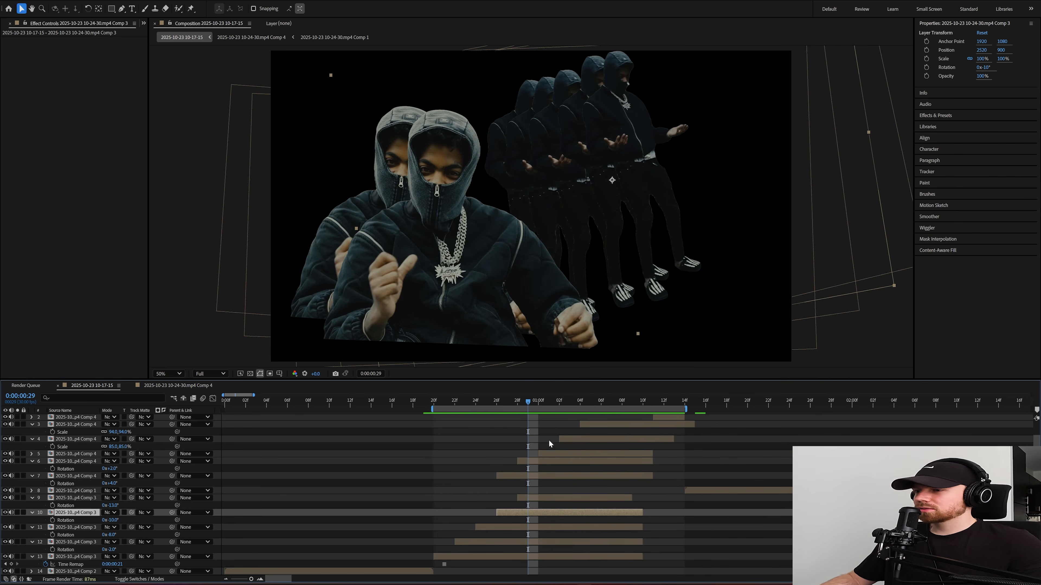
{"action": "key", "text": "Page_Up"}
{"action": "key", "text": "Page_Up"}
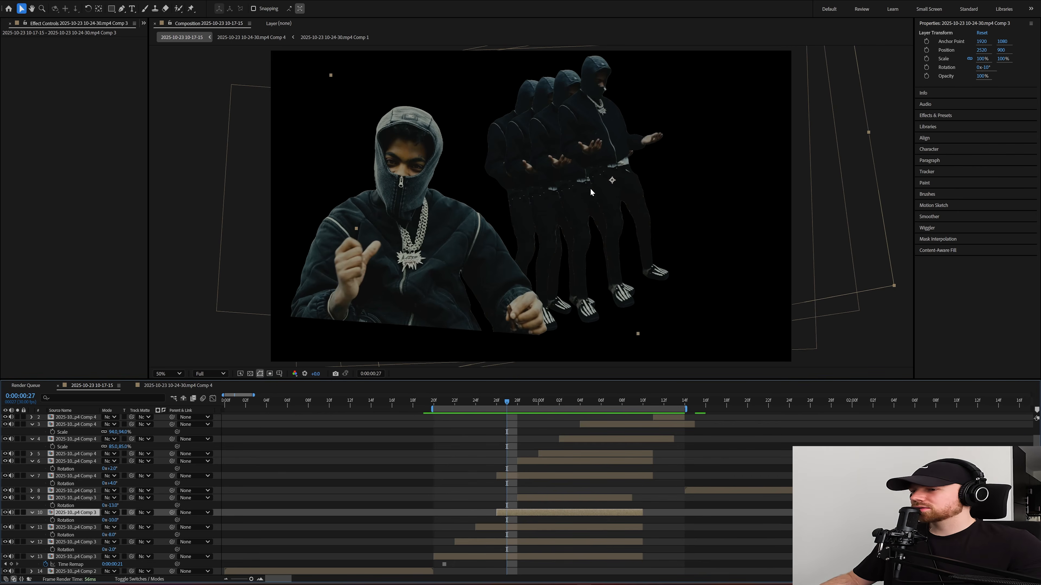
{"action": "left_click_drag", "start_coordinate": [487, 402], "coordinate": [522, 409]}
{"action": "left_click", "coordinate": [532, 477]}
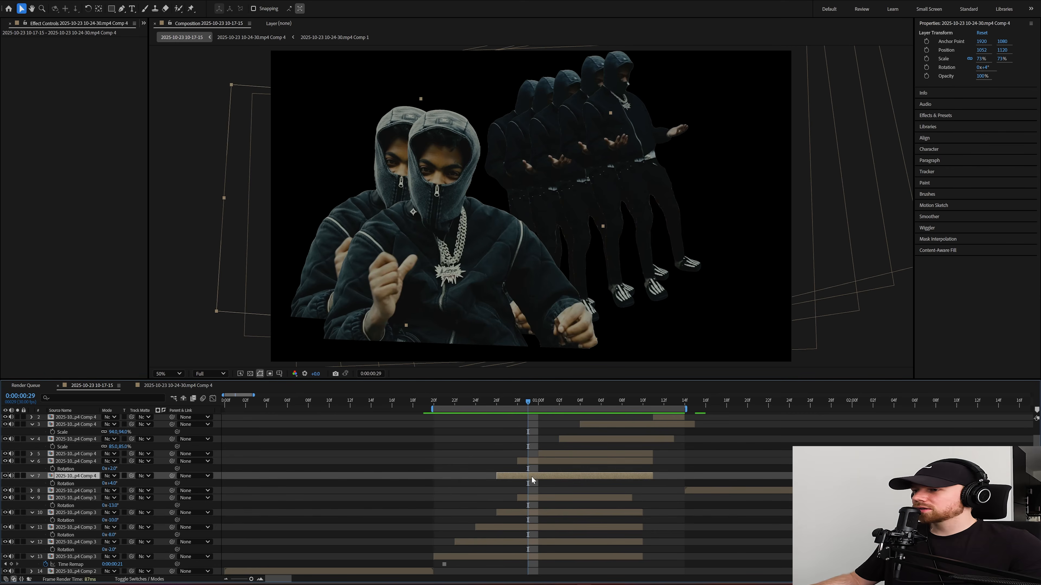
{"action": "left_click_drag", "start_coordinate": [85, 483], "coordinate": [91, 519]}
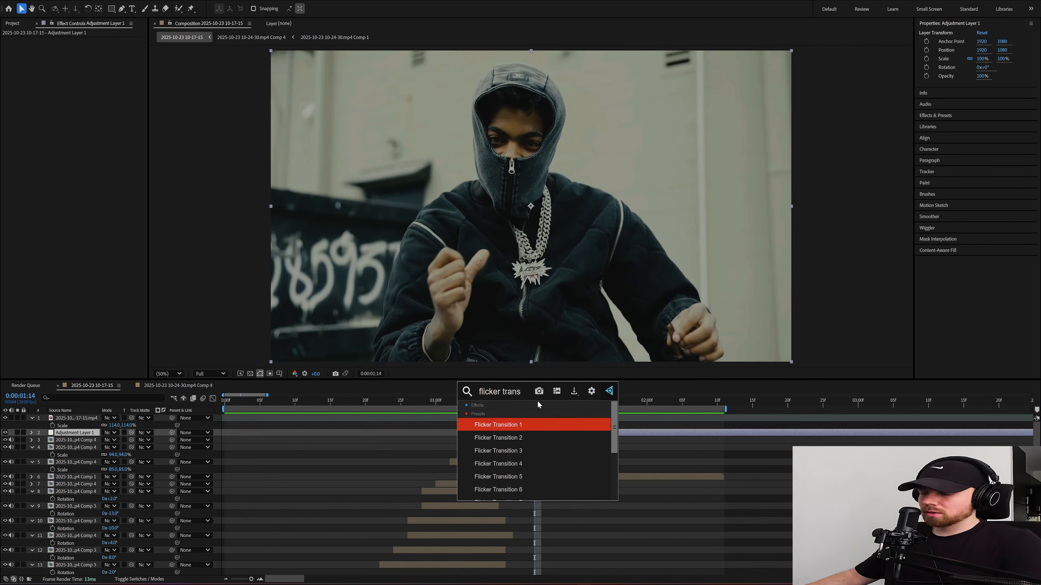
Step: Apply the Flicker Transition 6 preset to the adjustment layer and play it back
{"action": "key", "text": "Down"}
{"action": "key", "text": "Down"}
{"action": "key", "text": "Down"}
{"action": "key", "text": "Down"}
{"action": "key", "text": "Down"}
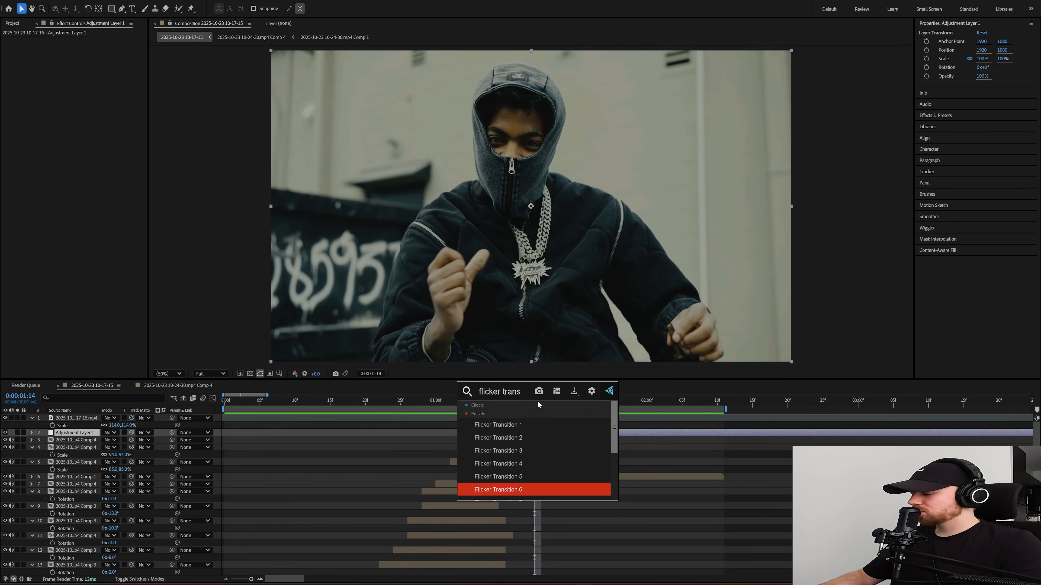
{"action": "key", "text": "Return"}
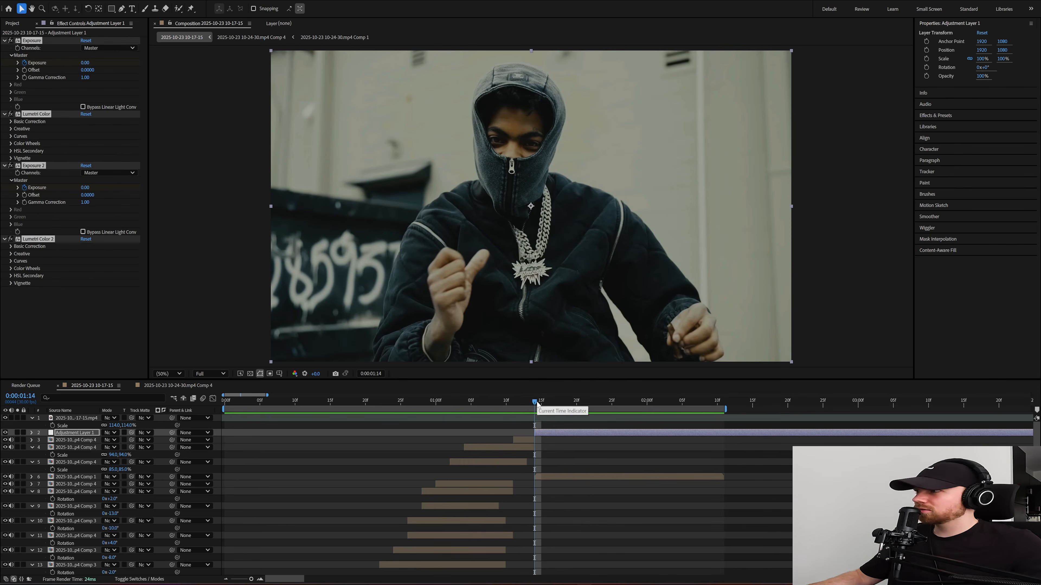
{"action": "key", "text": "space"}
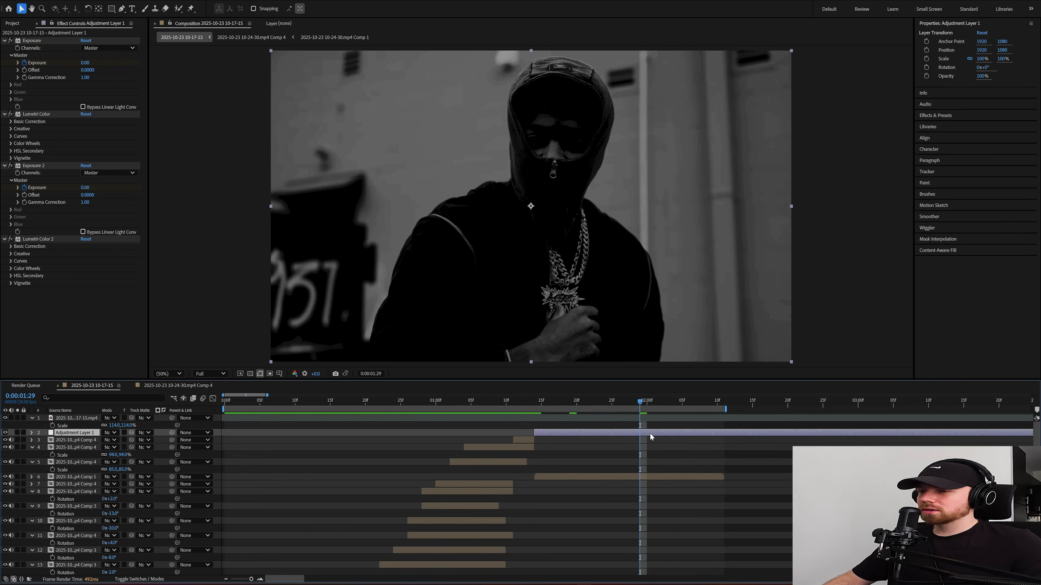
Step: Shift the flicker adjustment layer to start at 0:00:00:29 so its middle keyframes align with 0:00:01:14, and collapse all layer properties
{"action": "key", "text": "u"}
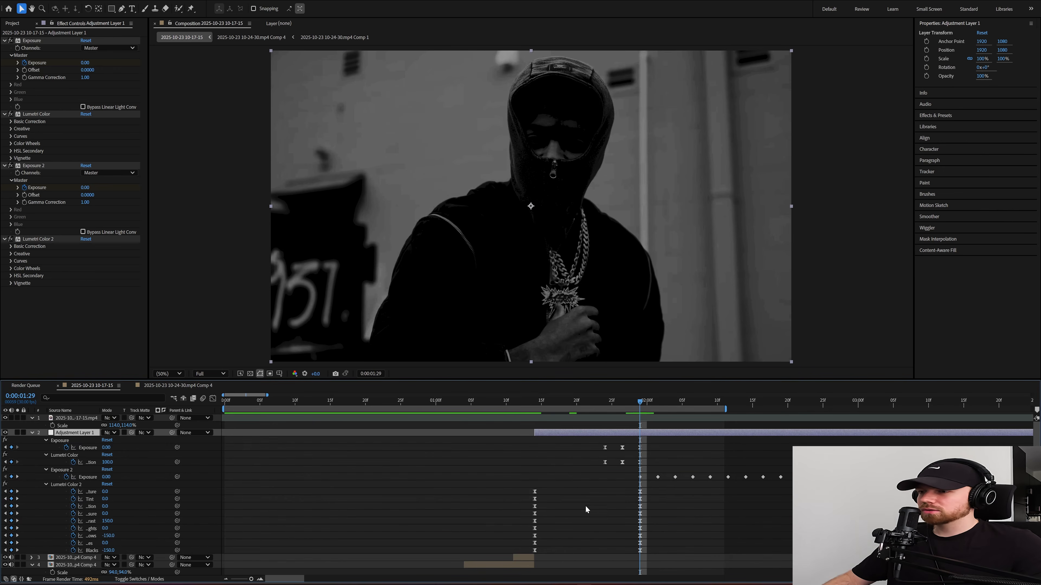
{"action": "left_click_drag", "start_coordinate": [555, 433], "coordinate": [498, 434]}
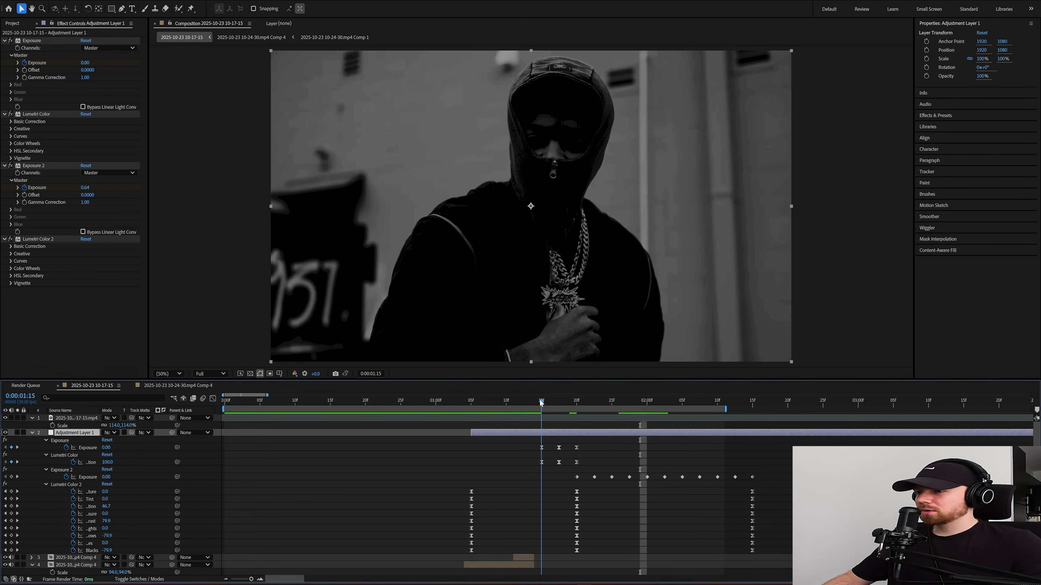
{"action": "left_click_drag", "start_coordinate": [541, 402], "coordinate": [534, 400]}
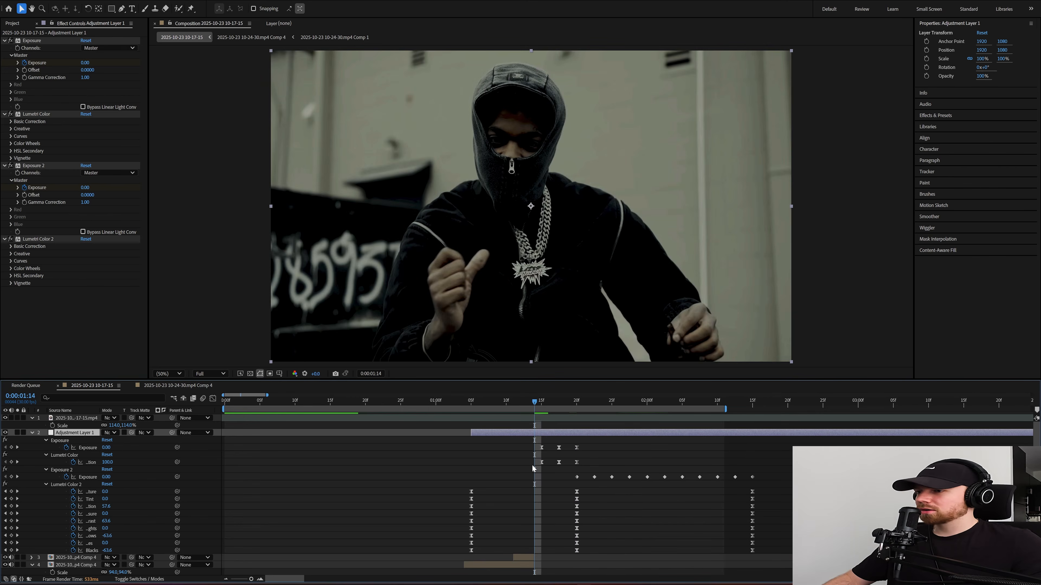
{"action": "left_click_drag", "start_coordinate": [618, 432], "coordinate": [582, 432]}
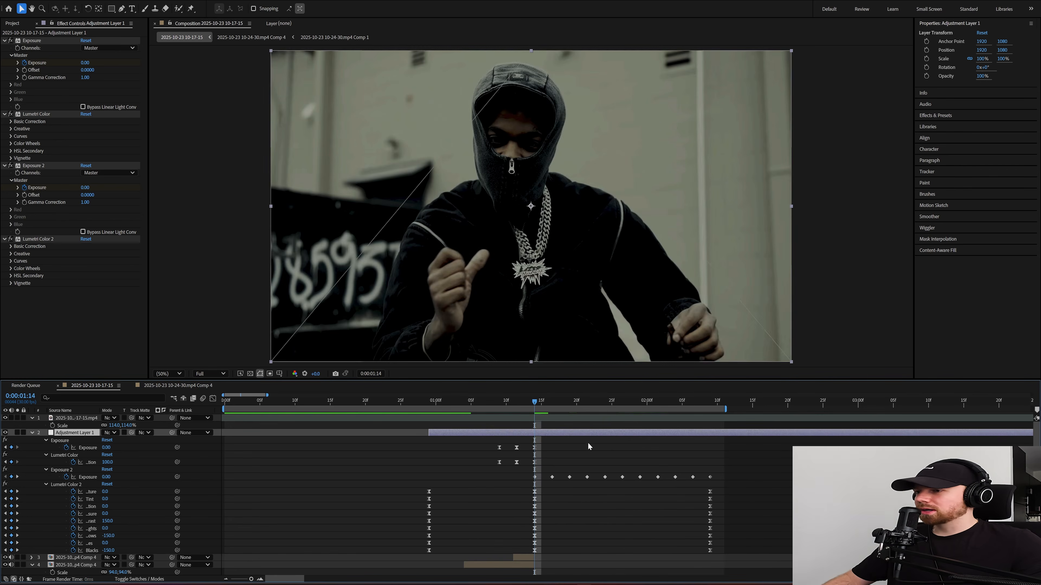
{"action": "left_click", "coordinate": [587, 443]}
{"action": "key", "text": "u"}
{"action": "key", "text": "u"}
{"action": "key", "text": "u"}
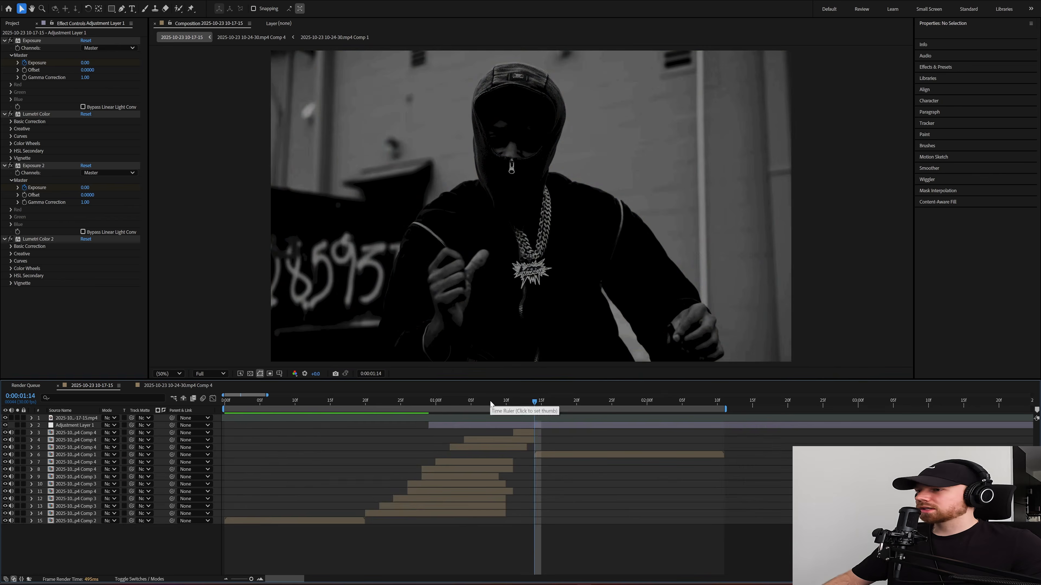
Step: Preview the transition with the flicker effect from the beginning of the composition
{"action": "left_click_drag", "start_coordinate": [457, 401], "coordinate": [407, 401]}
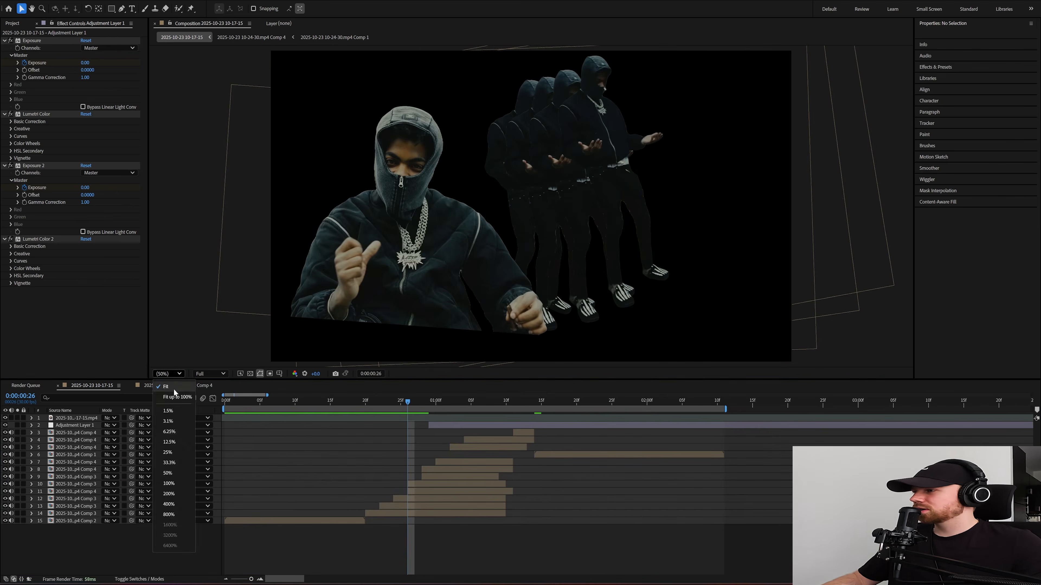
{"action": "key", "text": "space"}
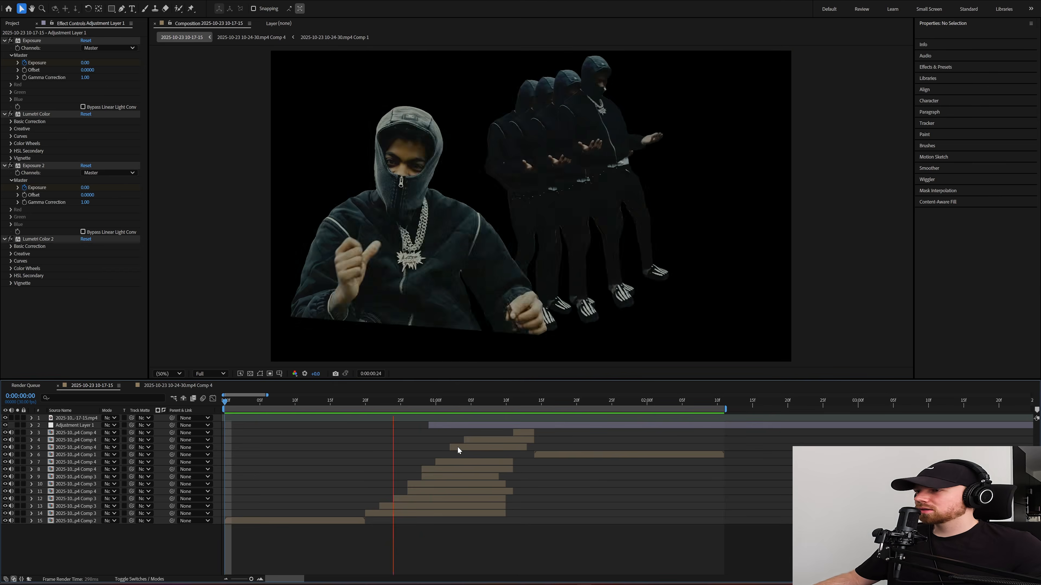
{"action": "left_click", "coordinate": [446, 425]}
{"action": "left_click", "coordinate": [401, 401]}
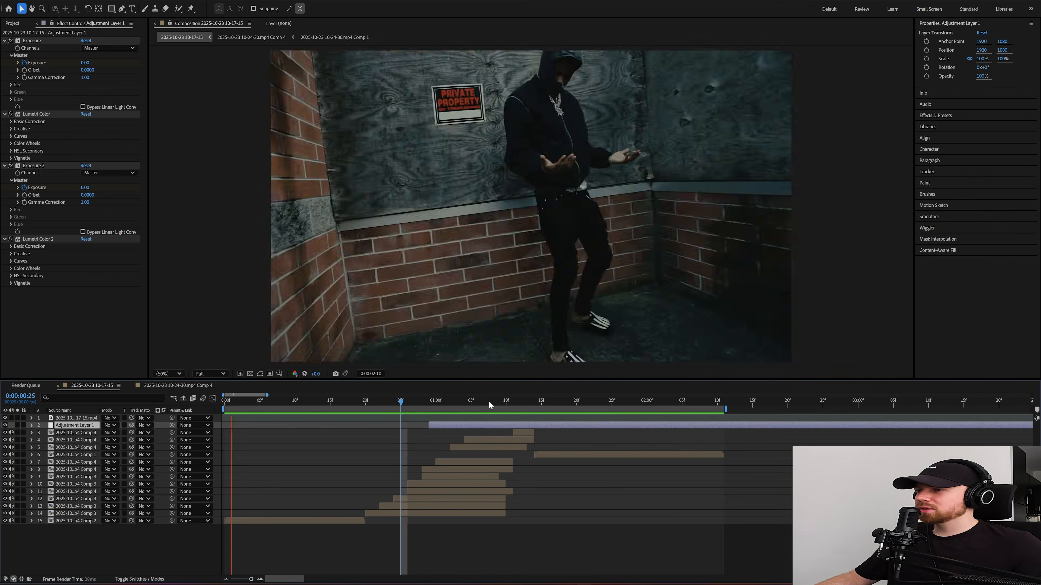
{"action": "key", "text": "space"}
{"action": "key", "text": "space"}
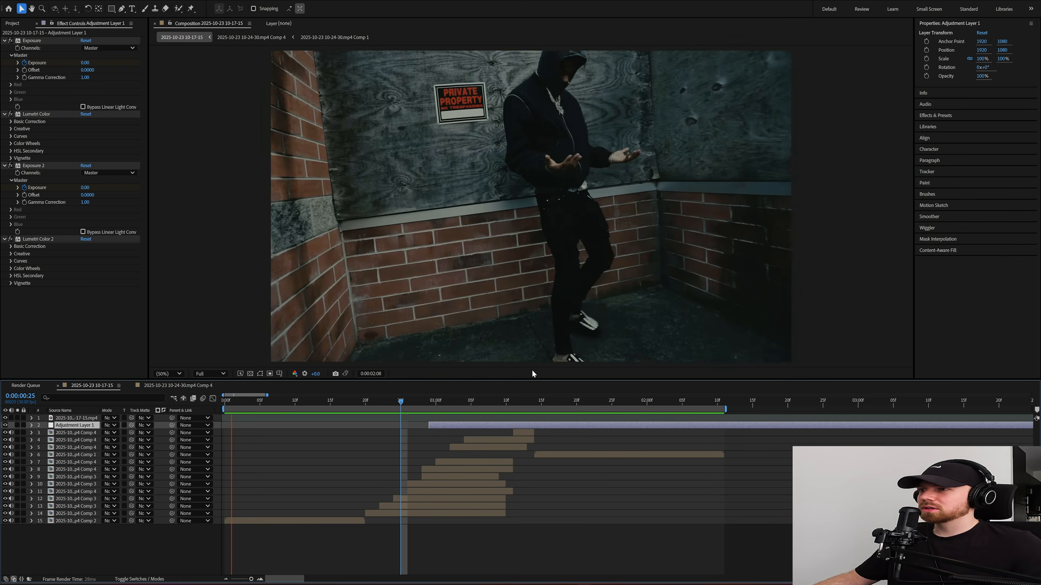
Step: Move the flicker adjustment layer's last Lumetri Color 2 keyframes earlier to about 0:00:01:27
{"action": "key", "text": "u"}
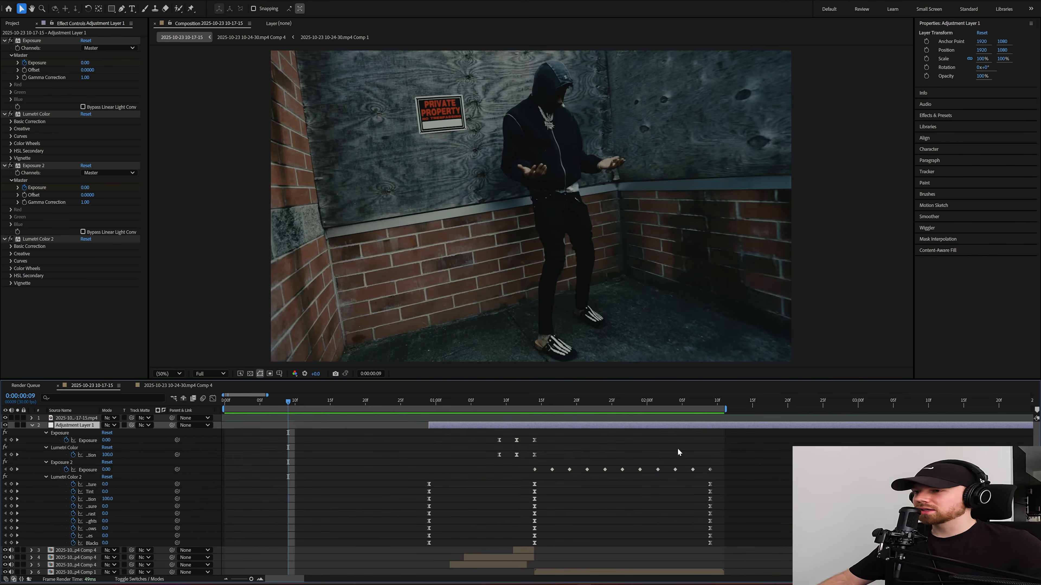
{"action": "left_click_drag", "start_coordinate": [727, 477], "coordinate": [687, 548]}
{"action": "left_click_drag", "start_coordinate": [710, 486], "coordinate": [625, 495]}
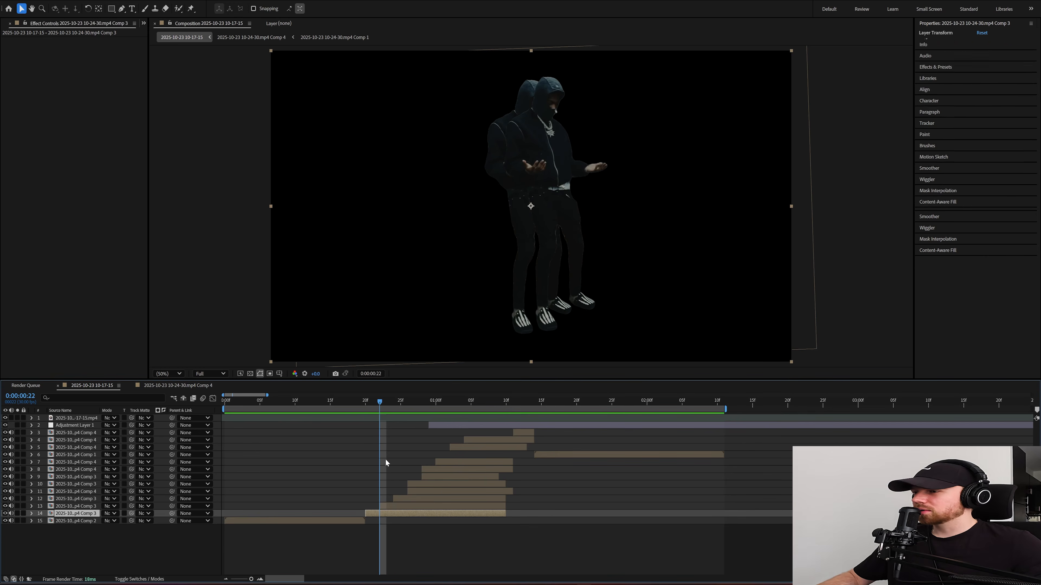
Step: Split the standing man's copy that starts at 0:00:00:20 every two frames from 0:00:00:22 to 0:00:01:04
{"action": "key", "text": "ctrl+shift+d"}
{"action": "left_click", "coordinate": [391, 403]}
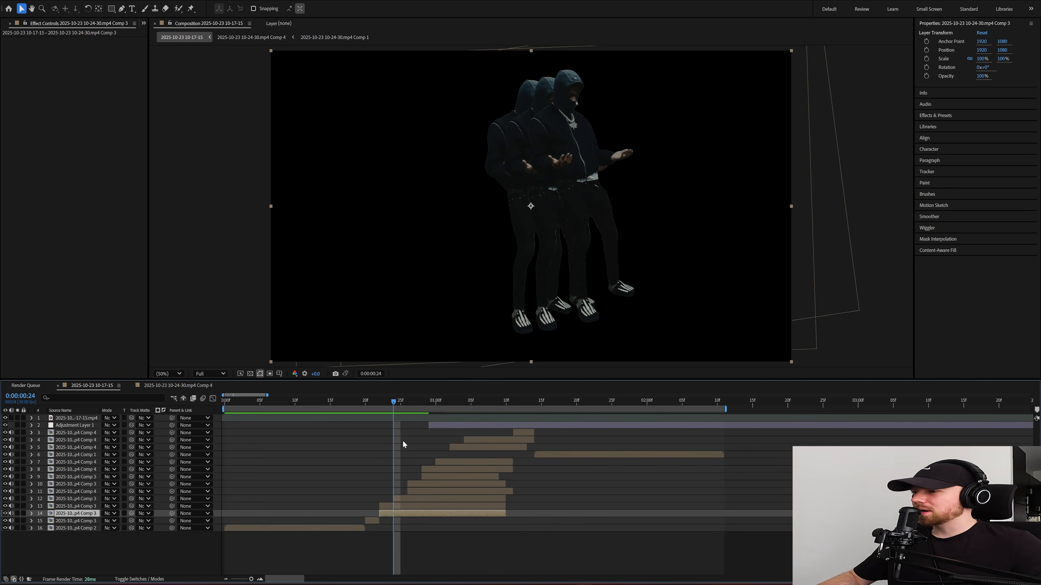
{"action": "key", "text": "ctrl+shift+d"}
{"action": "left_click", "coordinate": [405, 402]}
{"action": "key", "text": "ctrl+shift+d"}
{"action": "left_click_drag", "start_coordinate": [409, 402], "coordinate": [434, 403]}
{"action": "key", "text": "ctrl+shift+d"}
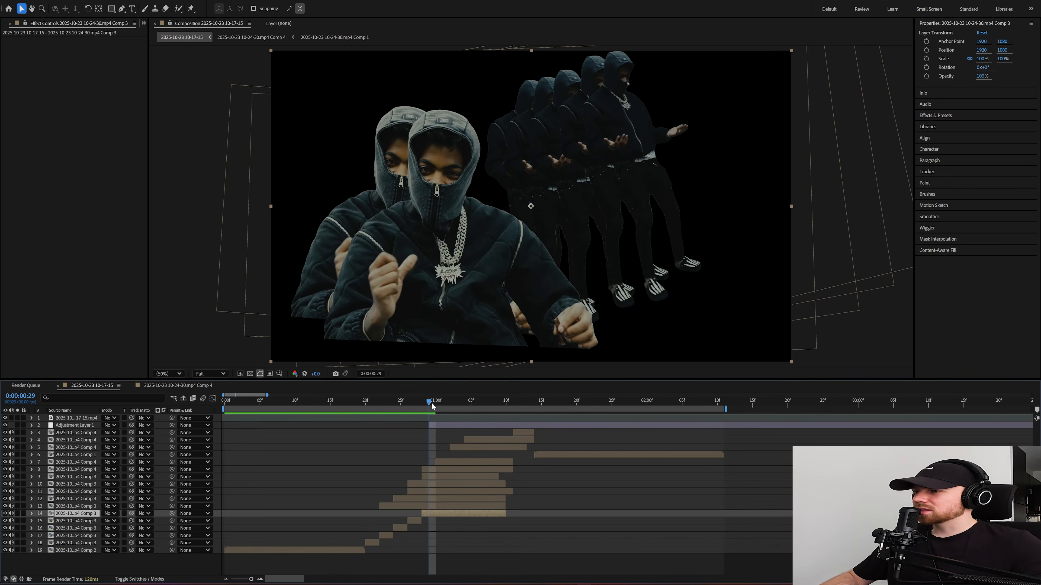
{"action": "key", "text": "ctrl+shift+d"}
{"action": "left_click", "coordinate": [450, 402]}
{"action": "key", "text": "ctrl+shift+d"}
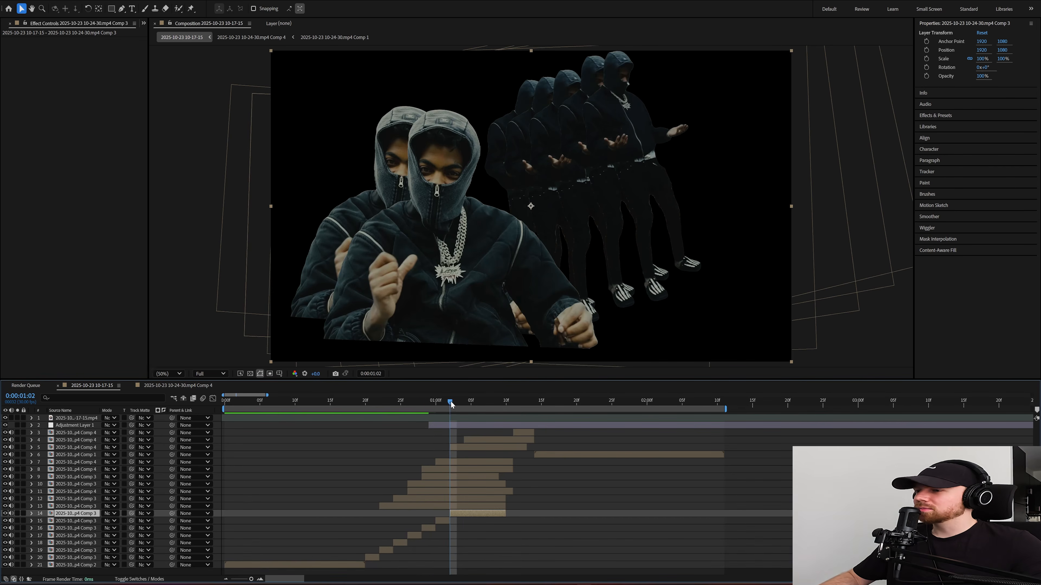
{"action": "left_click_drag", "start_coordinate": [450, 401], "coordinate": [464, 402]}
{"action": "key", "text": "ctrl+shift+d"}
Step: Split the standing man's copy that starts at 0:00:00:22 every two frames from 0:00:00:24 to 0:00:01:04
{"action": "left_click", "coordinate": [394, 400]}
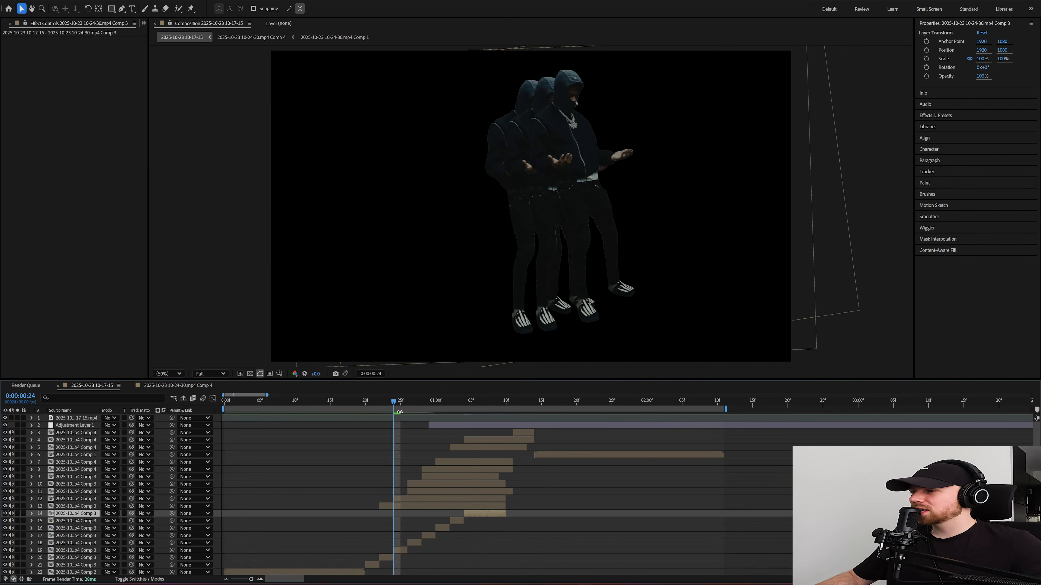
{"action": "left_click", "coordinate": [408, 504]}
{"action": "key", "text": "ctrl+shift+d"}
{"action": "left_click", "coordinate": [408, 401]}
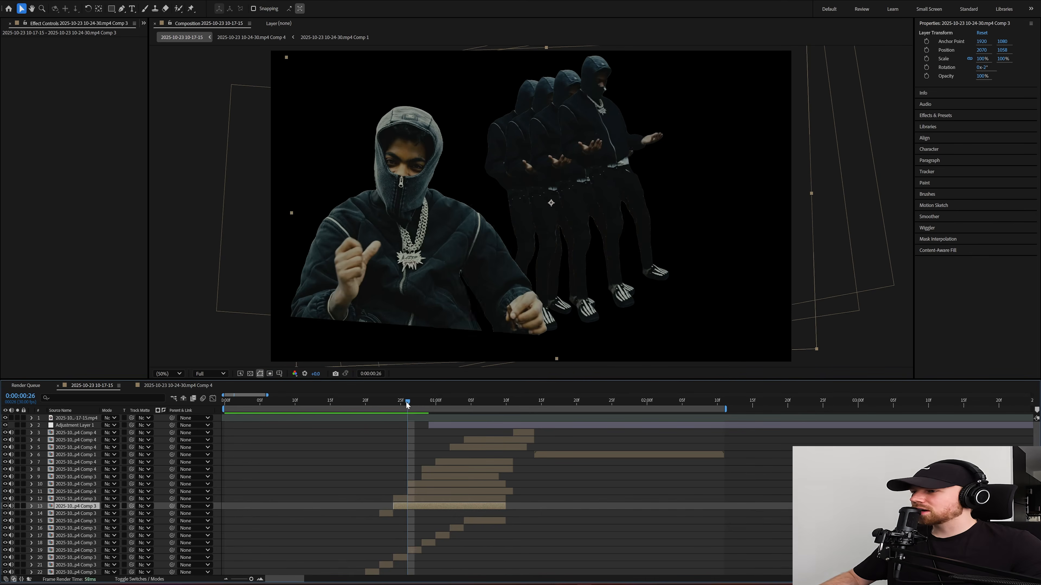
{"action": "key", "text": "ctrl+shift+d"}
{"action": "left_click", "coordinate": [422, 402]}
{"action": "key", "text": "ctrl+shift+d"}
{"action": "left_click_drag", "start_coordinate": [423, 404], "coordinate": [464, 406]}
{"action": "key", "text": "ctrl+shift+d"}
Step: Split the standing man's copy that starts at 0:00:00:24 every two frames from 0:00:00:26 to 0:00:01:04
{"action": "key", "text": "ctrl+shift+d"}
{"action": "key", "text": "ctrl+shift+d"}
{"action": "key", "text": "ctrl+Up"}
{"action": "key", "text": "ctrl+shift+d"}
{"action": "key", "text": "ctrl+shift+d"}
{"action": "key", "text": "ctrl+shift+d"}
{"action": "key", "text": "ctrl+shift+d"}
{"action": "key", "text": "ctrl+shift+d"}
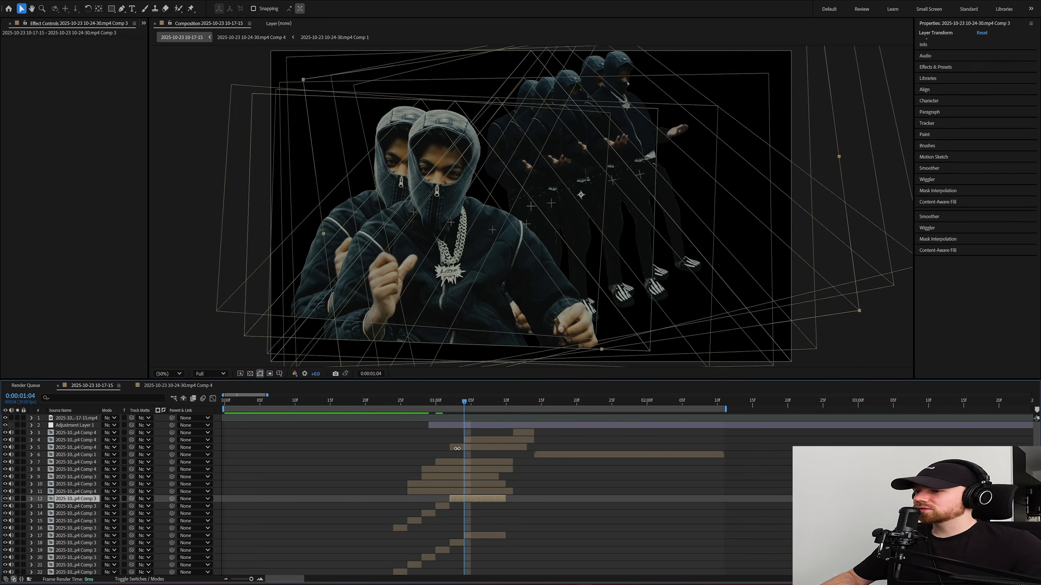
Step: Nudge the first standing copy's pieces starting at 0:00:00:22 and 0:00:00:24 to 1934, 1086 and 1892, 1066, and preview the jitter
{"action": "left_click_drag", "start_coordinate": [468, 482], "coordinate": [385, 404]}
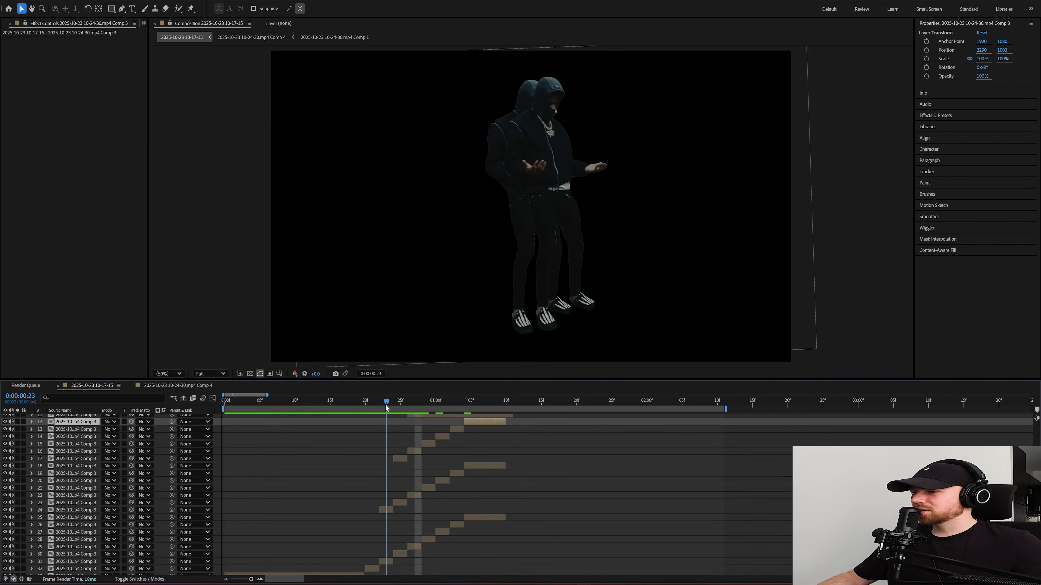
{"action": "scroll", "coordinate": [393, 525], "scroll_direction": "down", "scroll_amount": 1}
{"action": "left_click", "coordinate": [383, 557]}
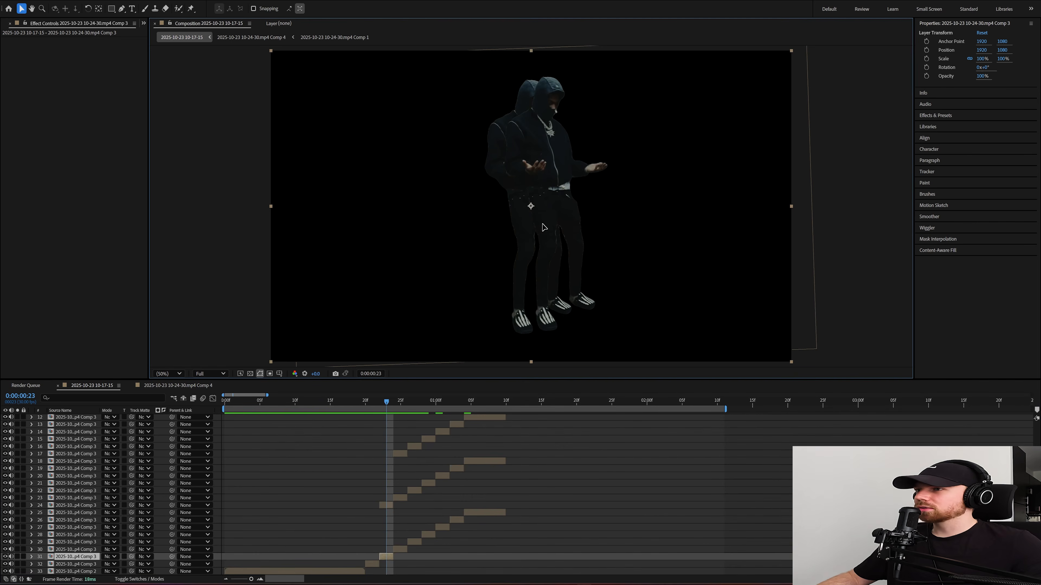
{"action": "left_click_drag", "start_coordinate": [545, 228], "coordinate": [546, 228]}
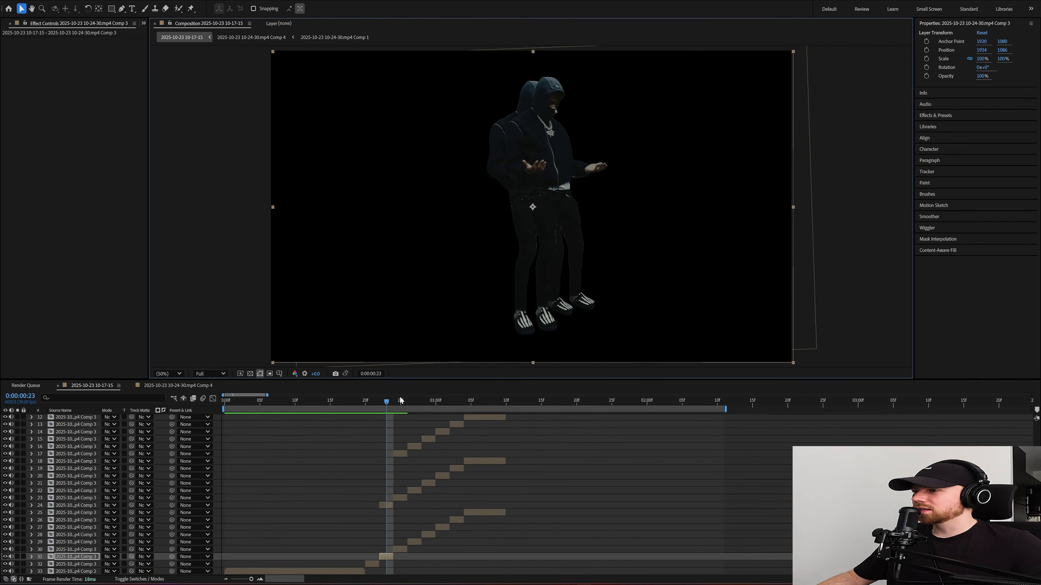
{"action": "left_click", "coordinate": [400, 400]}
{"action": "left_click", "coordinate": [402, 549]}
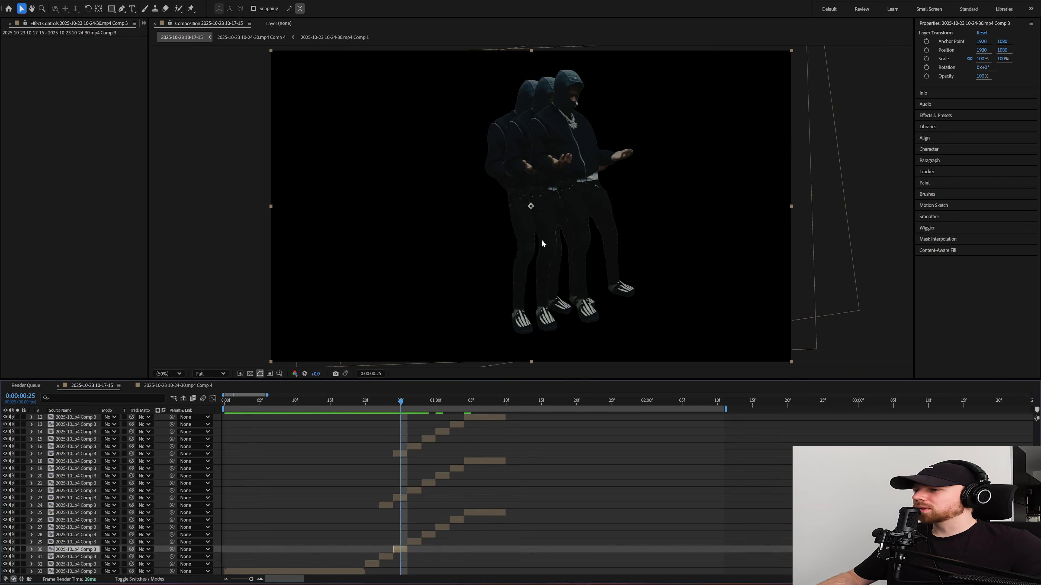
{"action": "left_click_drag", "start_coordinate": [542, 241], "coordinate": [538, 239]}
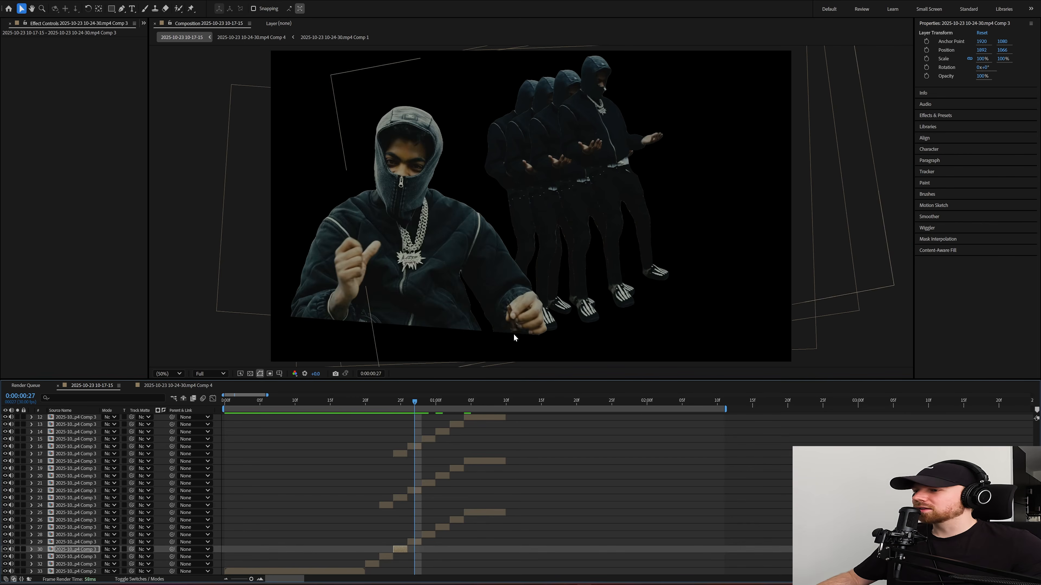
{"action": "left_click", "coordinate": [416, 540]}
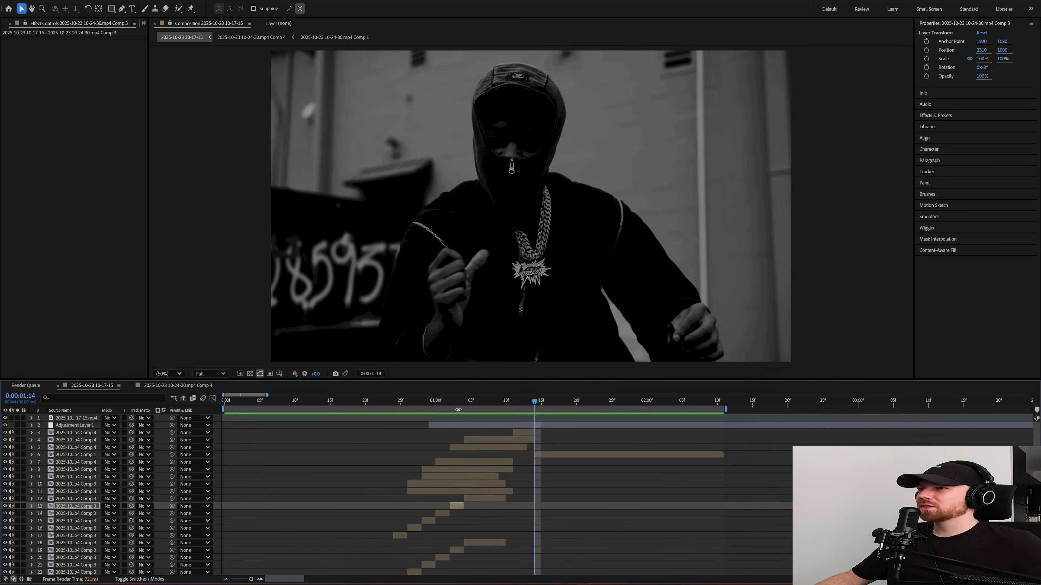
{"action": "left_click_drag", "start_coordinate": [399, 403], "coordinate": [359, 401]}
{"action": "key", "text": "space"}
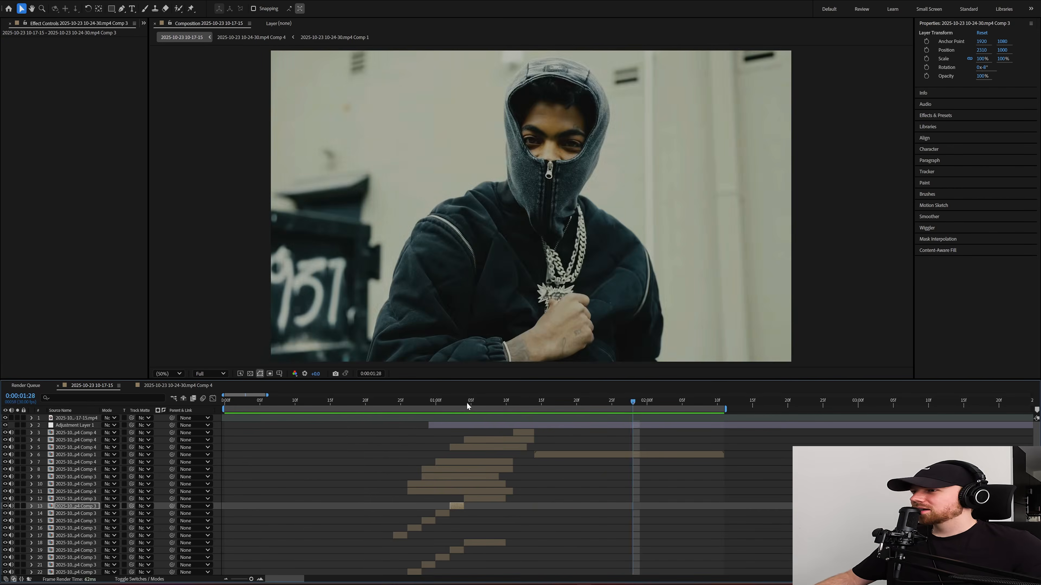
Step: Add a new adjustment layer above the flicker one and apply Posterize Time with a frame rate of 12
{"action": "left_click", "coordinate": [441, 425]}
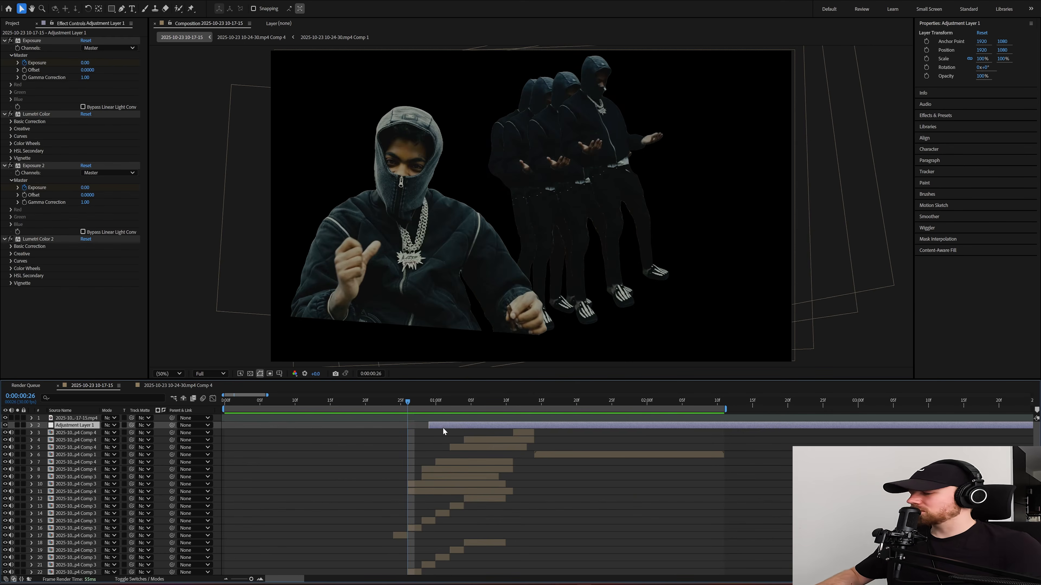
{"action": "key", "text": "ctrl+alt+y"}
{"action": "key", "text": "ctrl+space"}
{"action": "type", "text": "po"}
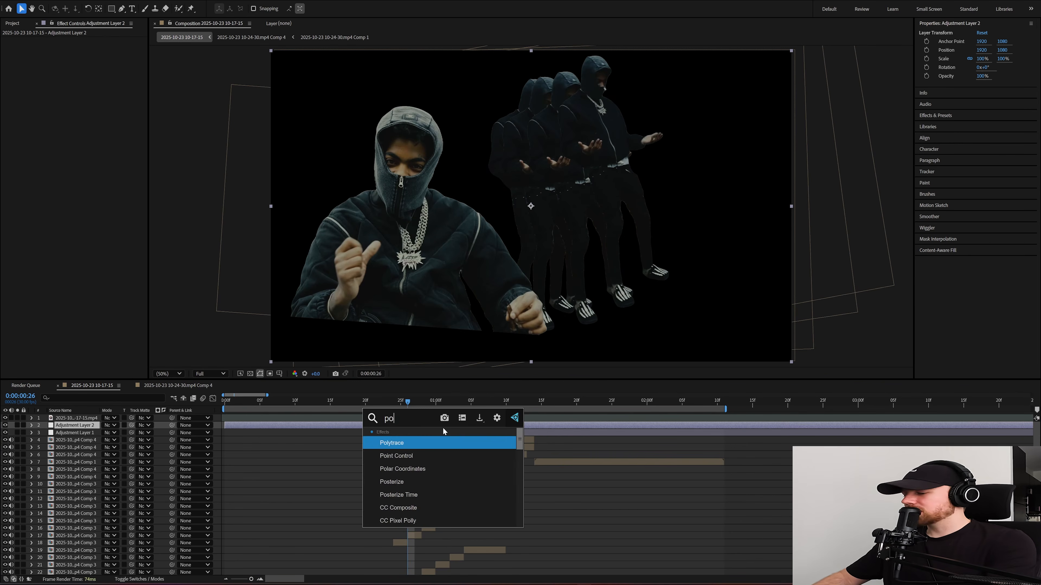
{"action": "type", "text": "ster"}
{"action": "key", "text": "Down"}
{"action": "key", "text": "Return"}
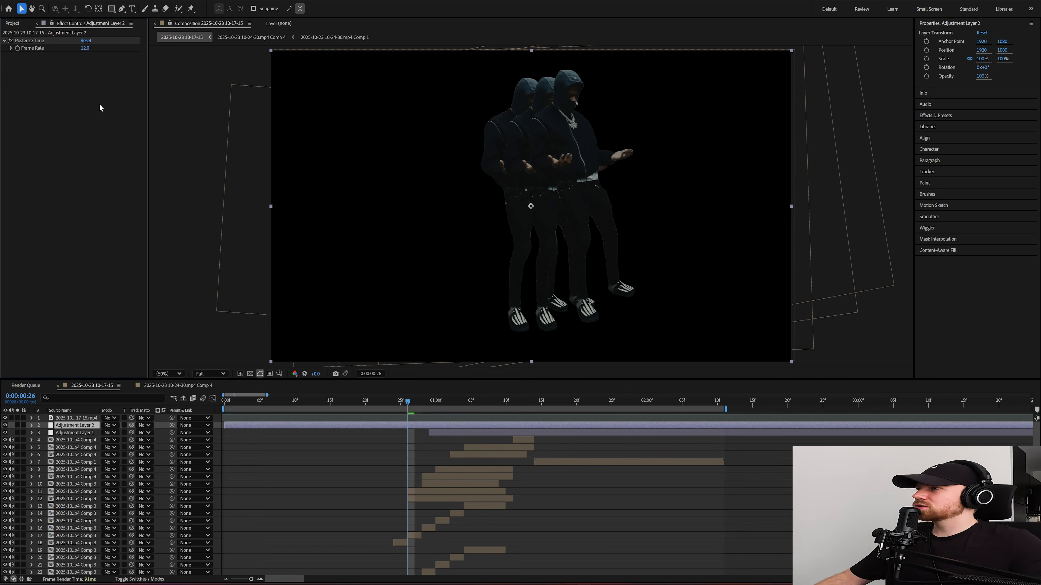
Step: Trim the Posterize Time adjustment layer to run only from 0:00:00:20 to 0:00:01:14
{"action": "scroll", "coordinate": [406, 476], "scroll_direction": "down", "scroll_amount": 4}
{"action": "left_click", "coordinate": [366, 404]}
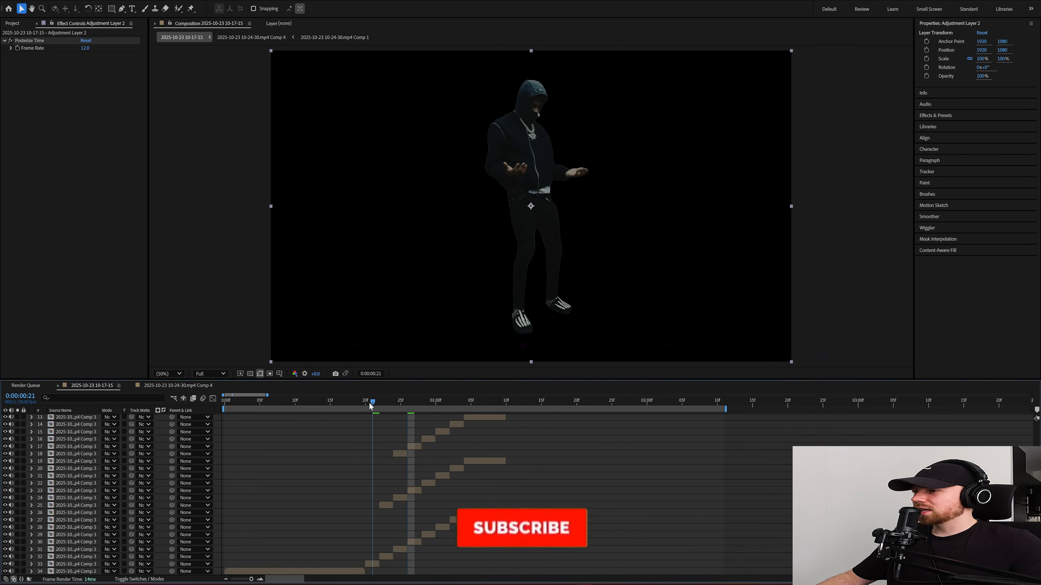
{"action": "scroll", "coordinate": [400, 461], "scroll_direction": "up", "scroll_amount": 4}
{"action": "key", "text": "ctrl+shift+d"}
{"action": "left_click", "coordinate": [352, 432]}
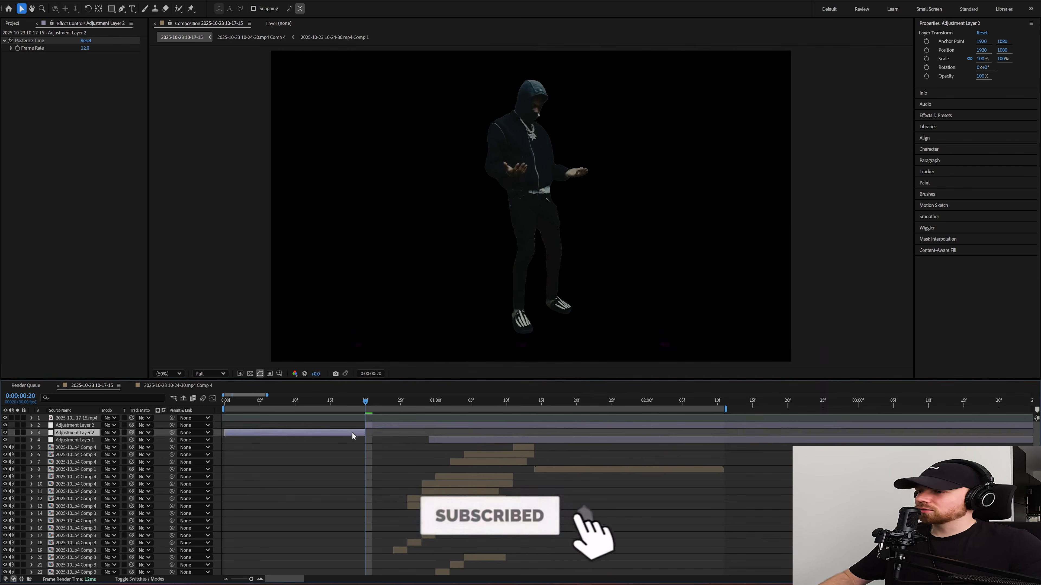
{"action": "key", "text": "Delete"}
{"action": "left_click_drag", "start_coordinate": [517, 401], "coordinate": [538, 404]}
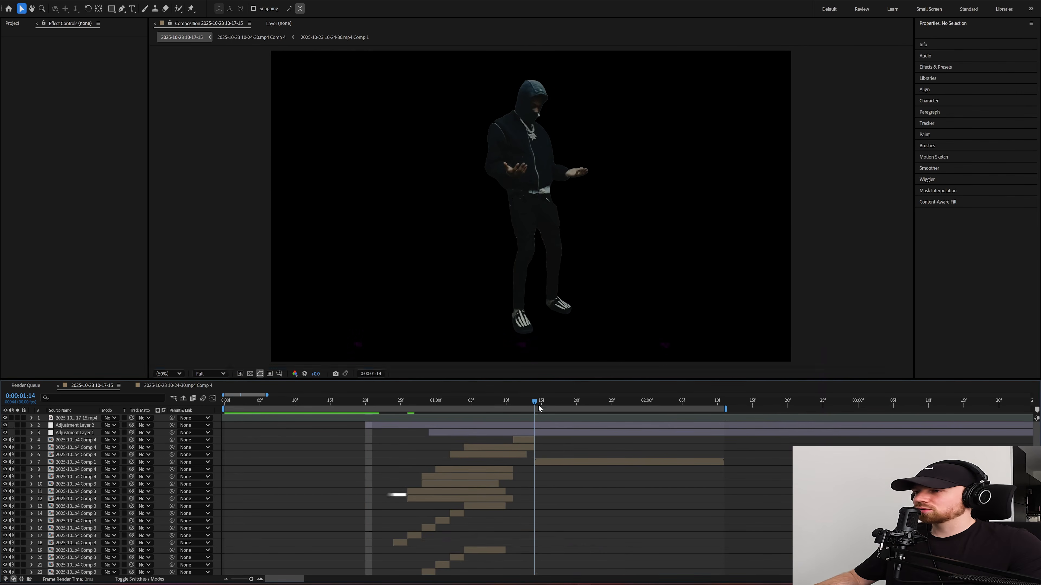
{"action": "left_click", "coordinate": [537, 425]}
{"action": "key", "text": "ctrl+shift+d"}
{"action": "key", "text": "Delete"}
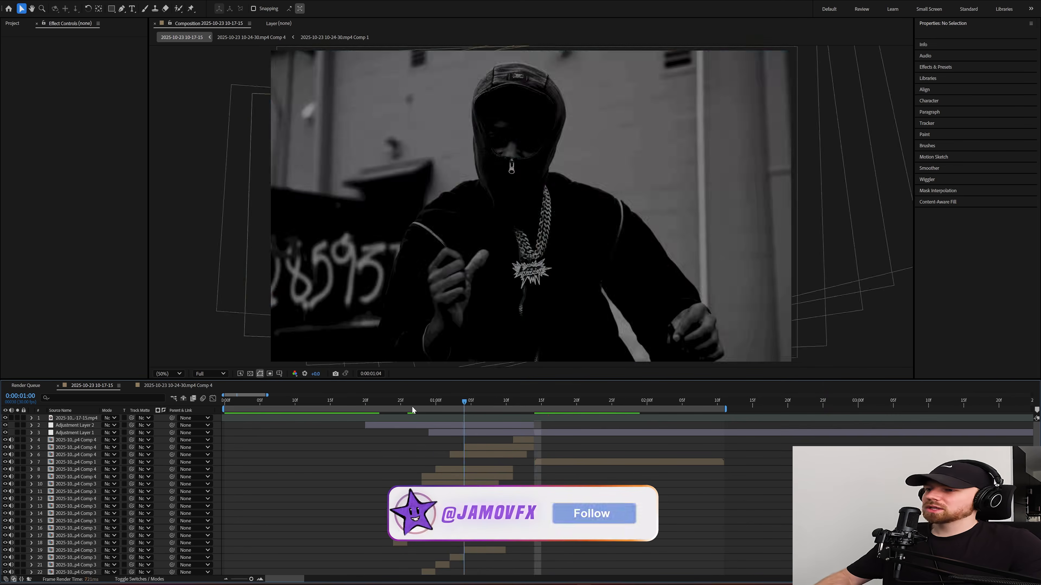
Step: Preview the finished transition with the posterized timing through to the end of the work area
{"action": "left_click", "coordinate": [347, 405]}
{"action": "key", "text": "space"}
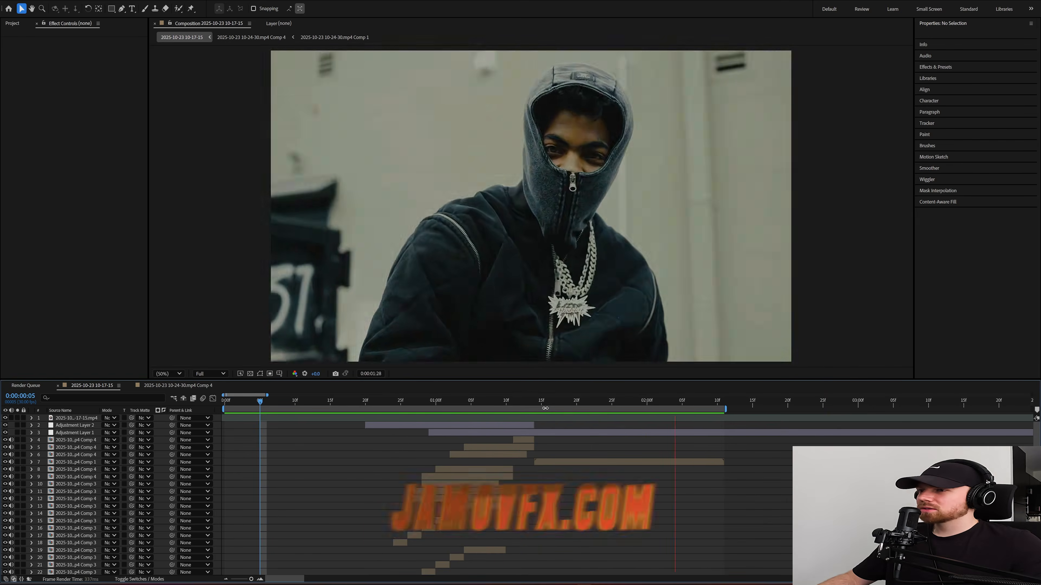
{"action": "left_click_drag", "start_coordinate": [599, 405], "coordinate": [726, 451]}
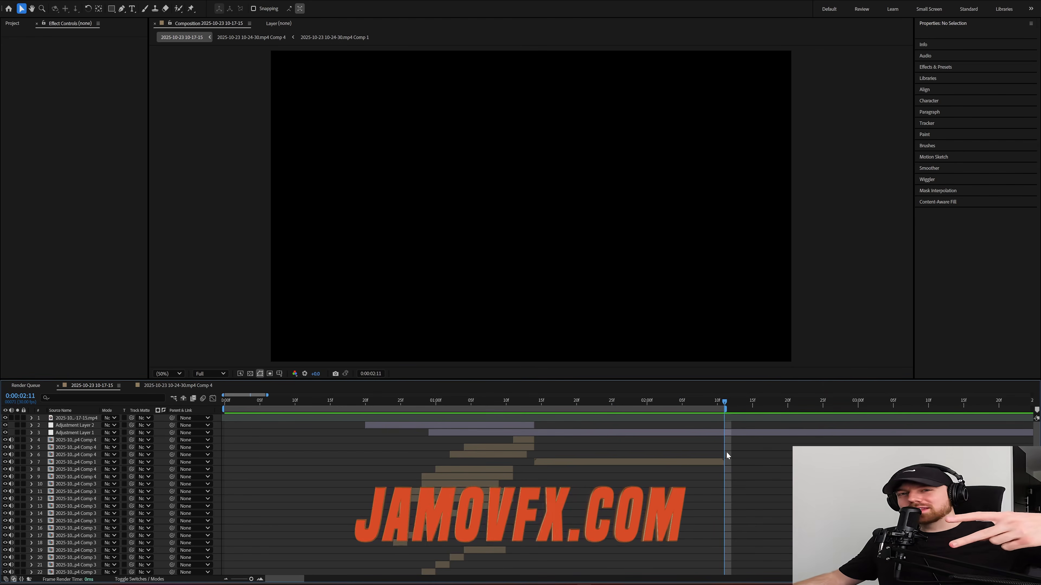